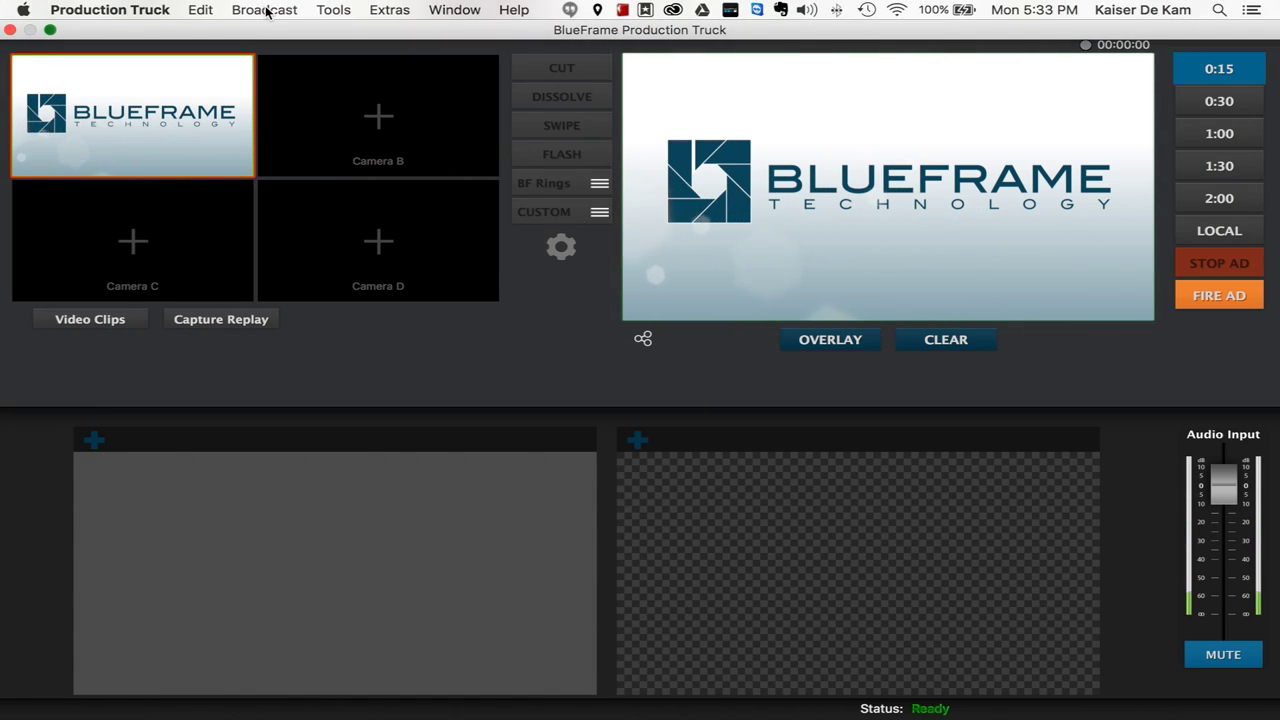
Step: Start a new broadcast in the General section with the title "My First Broadcast"
{"action": "left_click", "coordinate": [264, 10]}
{"action": "left_click", "coordinate": [272, 35]}
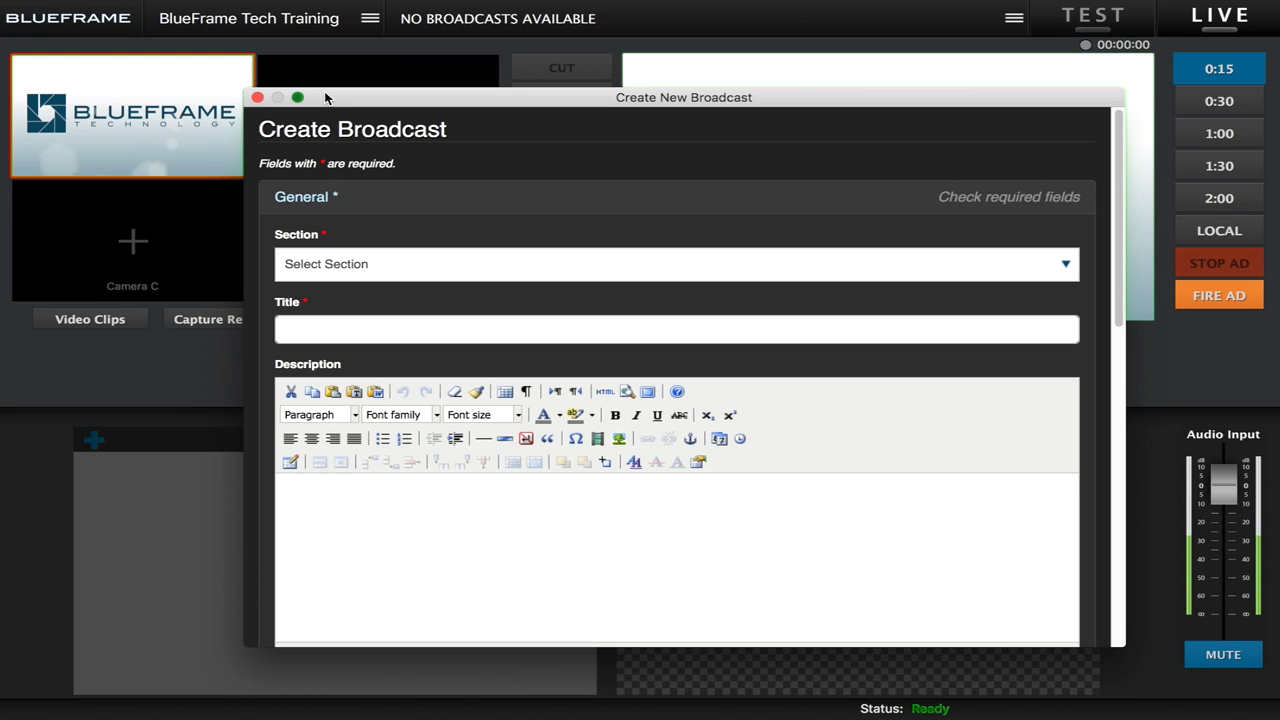
{"action": "left_click", "coordinate": [385, 264]}
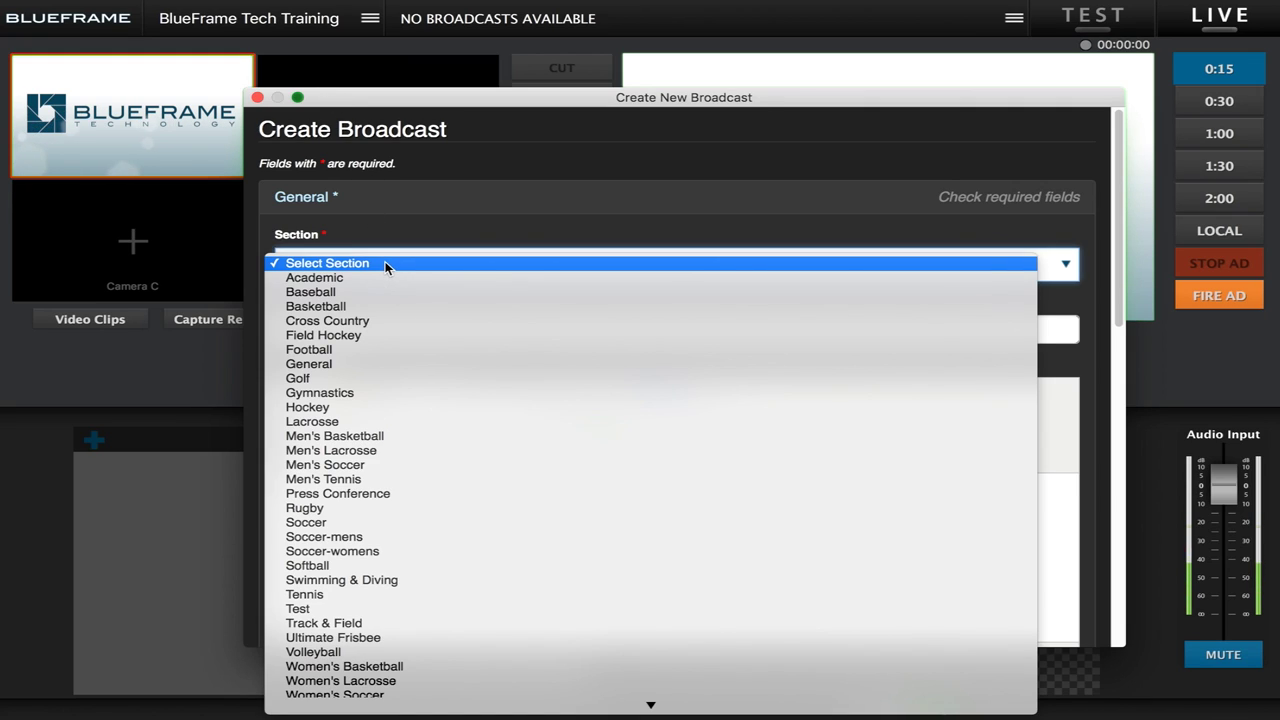
{"action": "left_click", "coordinate": [376, 364]}
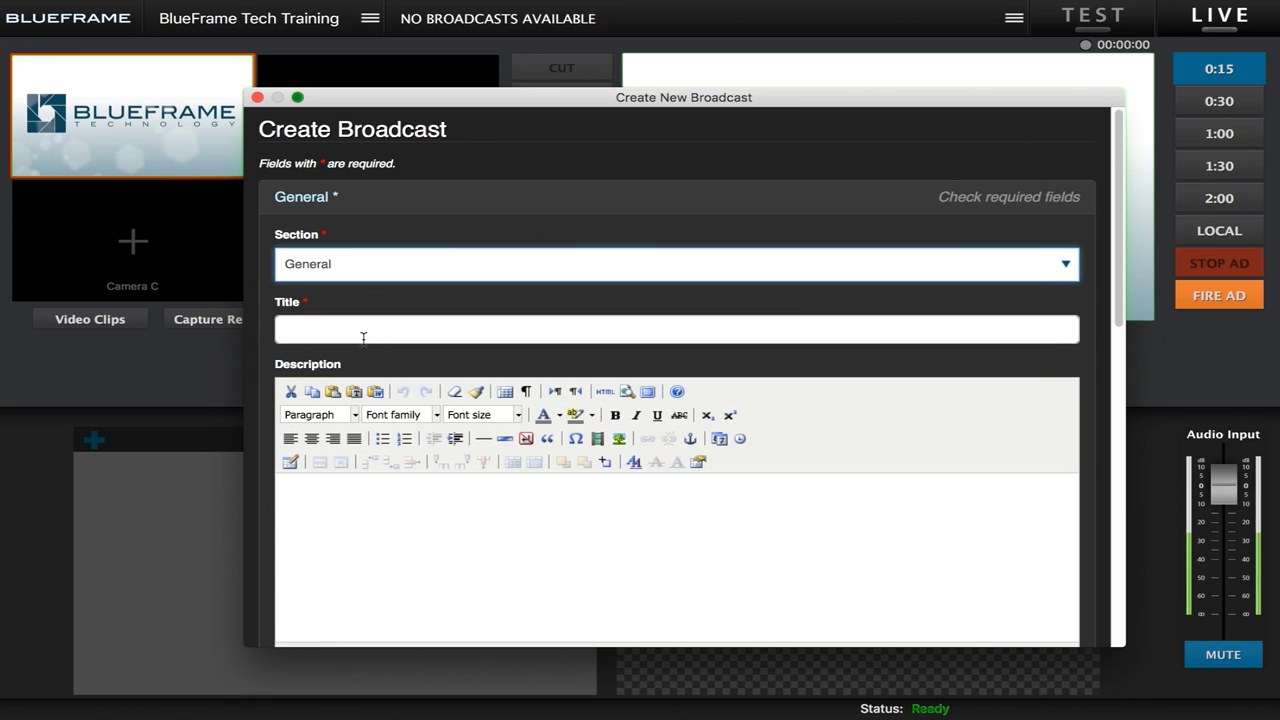
{"action": "left_click", "coordinate": [358, 332]}
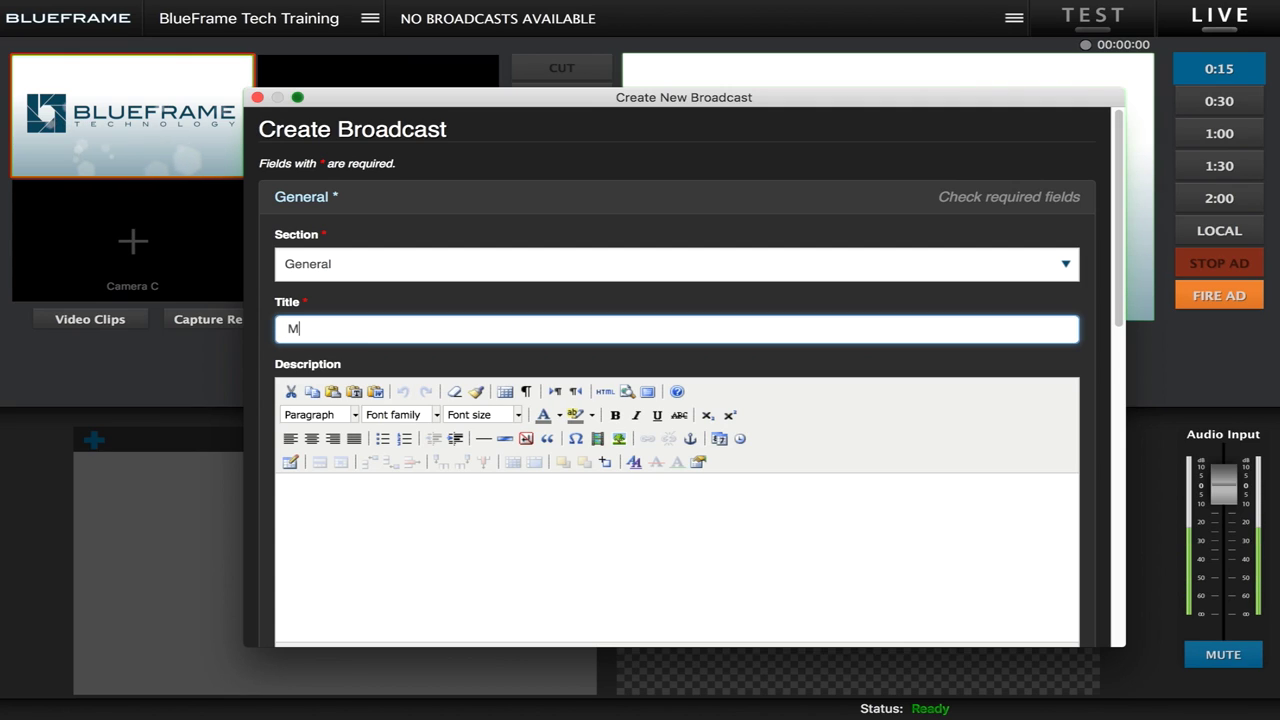
{"action": "type", "text": "Broadcast"}
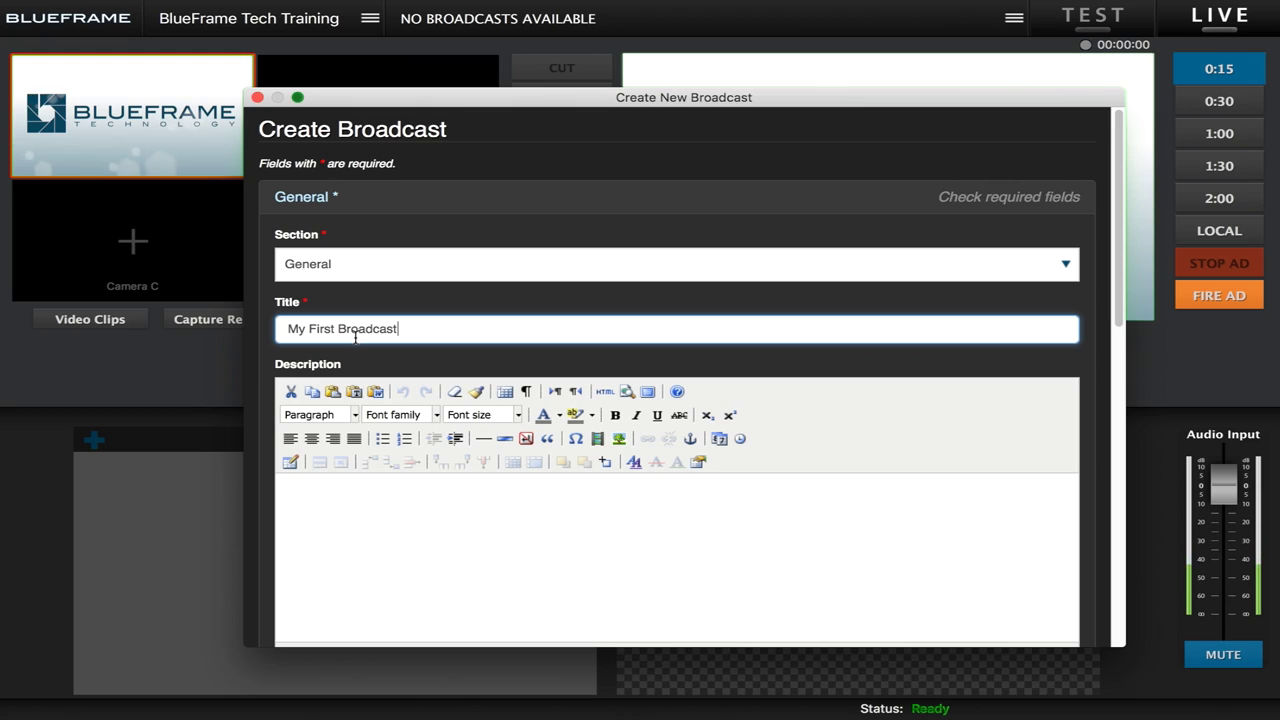
Step: Examine the new broadcast's description, event date calendar, expected duration and playlist options
{"action": "scroll", "coordinate": [370, 360], "scroll_direction": "down", "scroll_amount": 1}
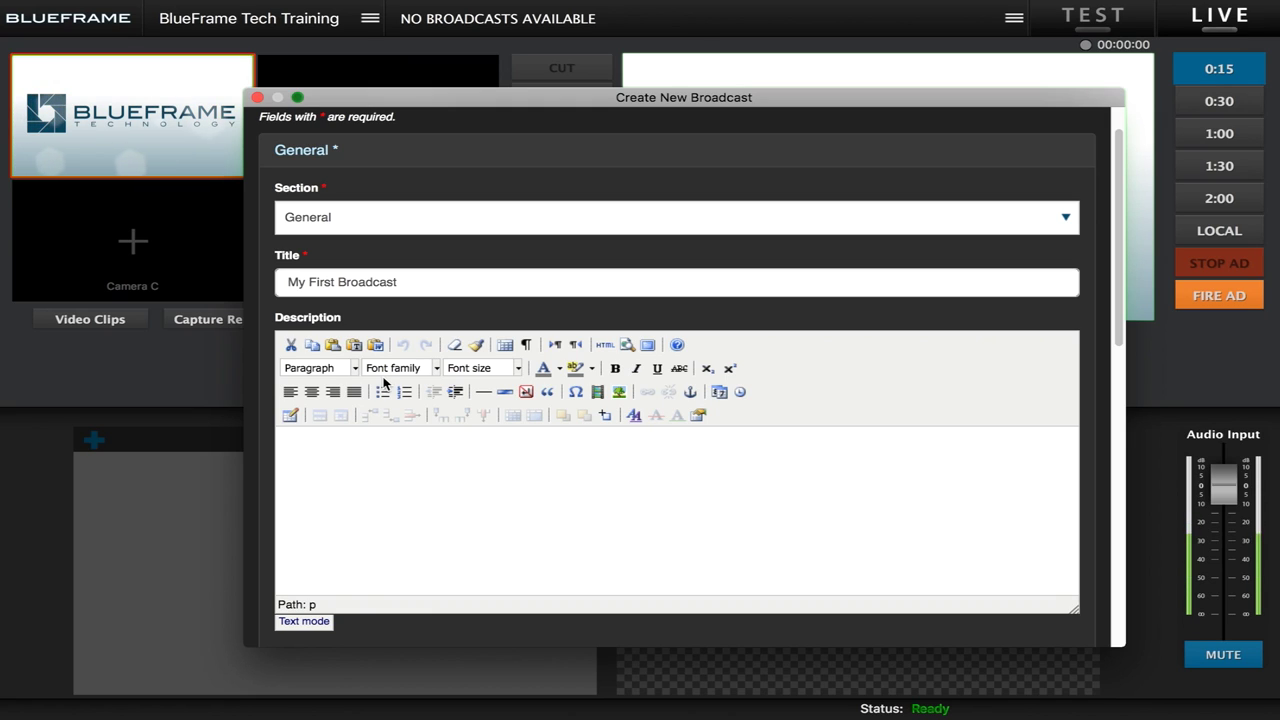
{"action": "scroll", "coordinate": [410, 400], "scroll_direction": "down", "scroll_amount": 5}
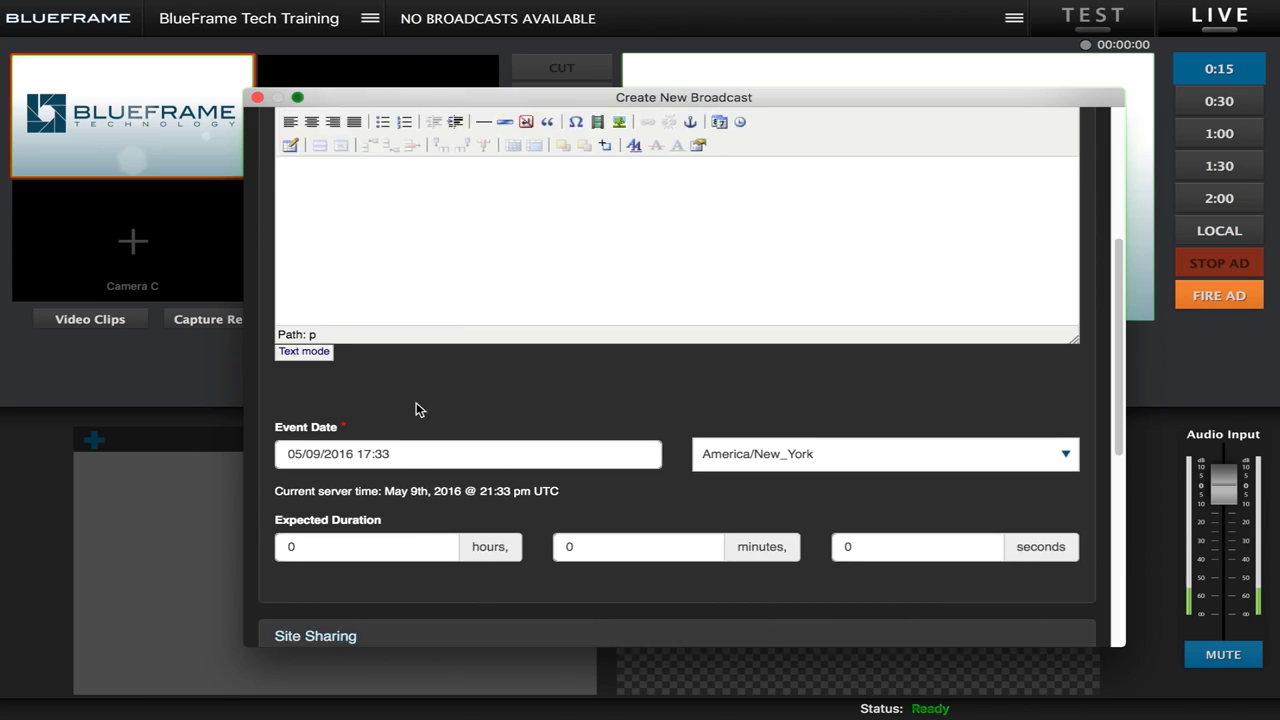
{"action": "scroll", "coordinate": [416, 409], "scroll_direction": "down", "scroll_amount": 3}
{"action": "left_click", "coordinate": [380, 266]}
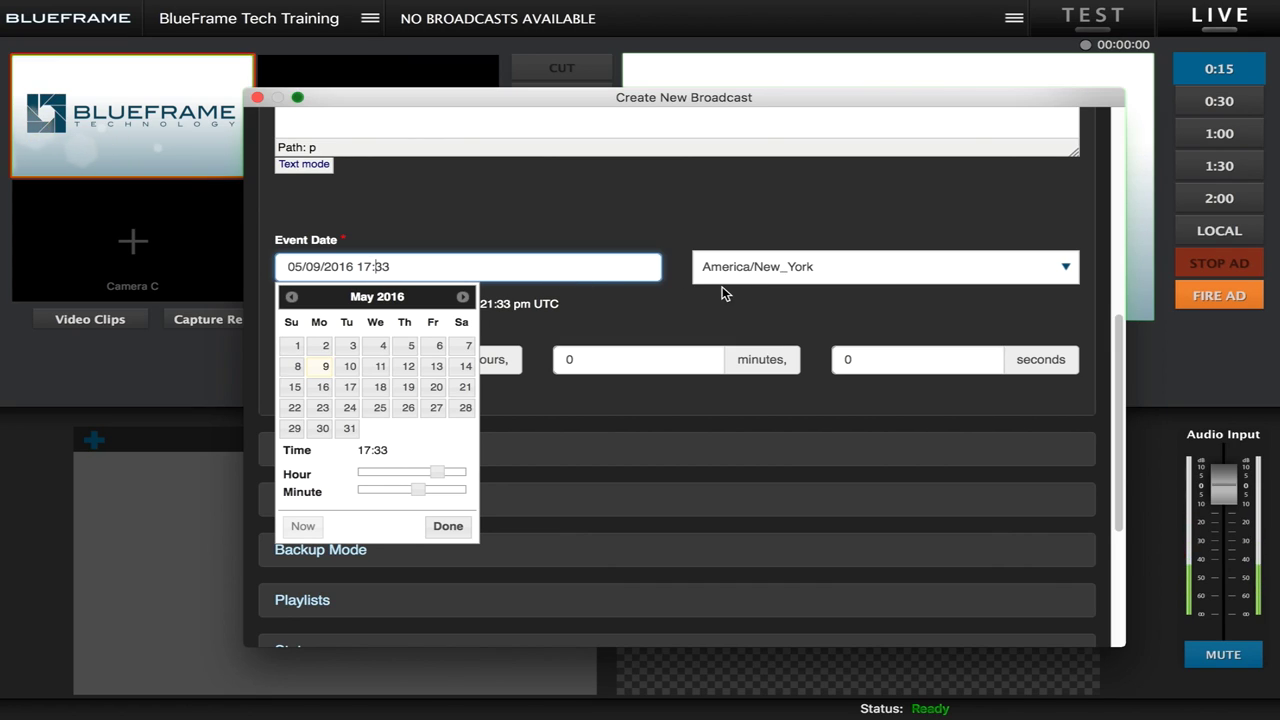
{"action": "left_click", "coordinate": [634, 318]}
{"action": "scroll", "coordinate": [640, 319], "scroll_direction": "down", "scroll_amount": 3}
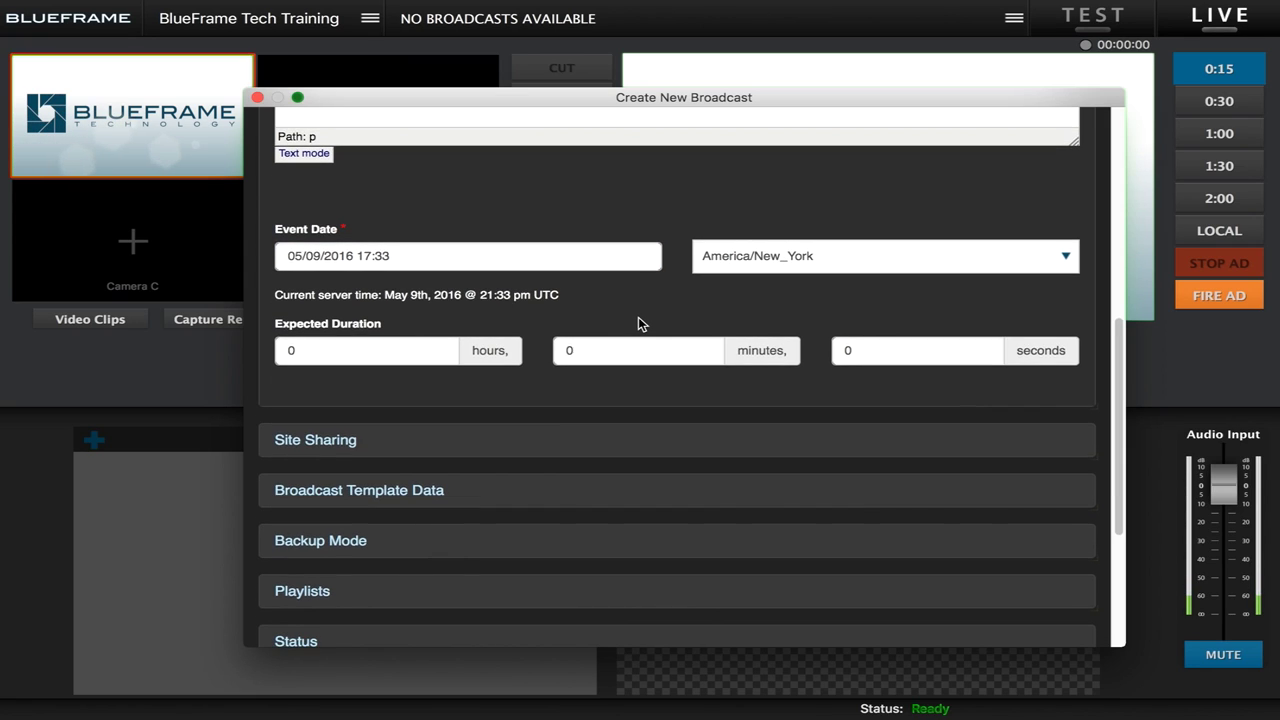
{"action": "scroll", "coordinate": [639, 313], "scroll_direction": "down", "scroll_amount": 2}
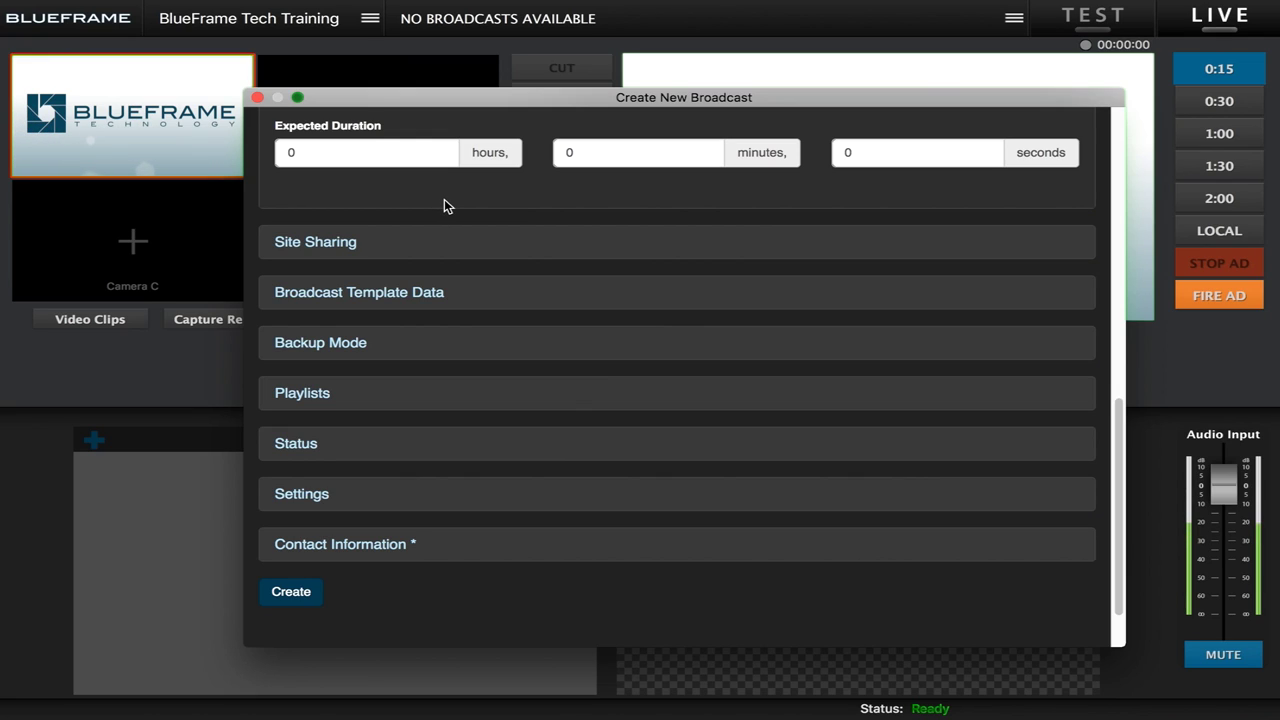
{"action": "left_click", "coordinate": [315, 397]}
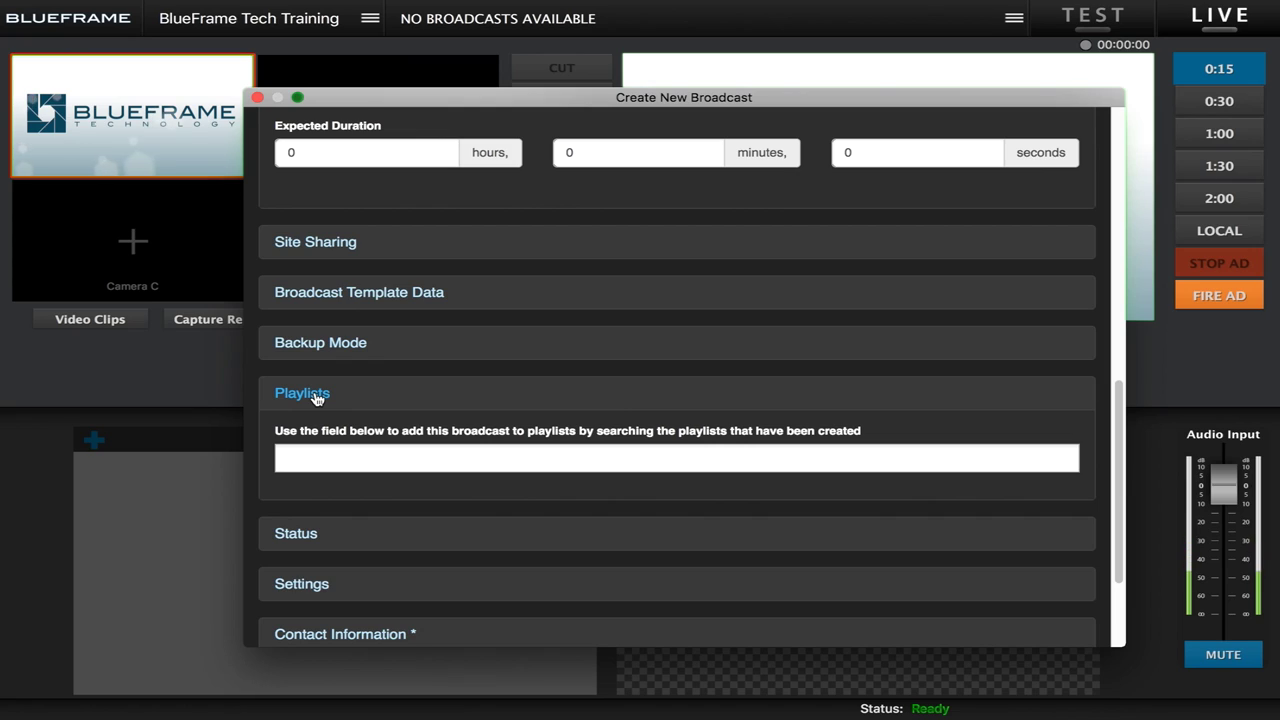
{"action": "left_click", "coordinate": [314, 396]}
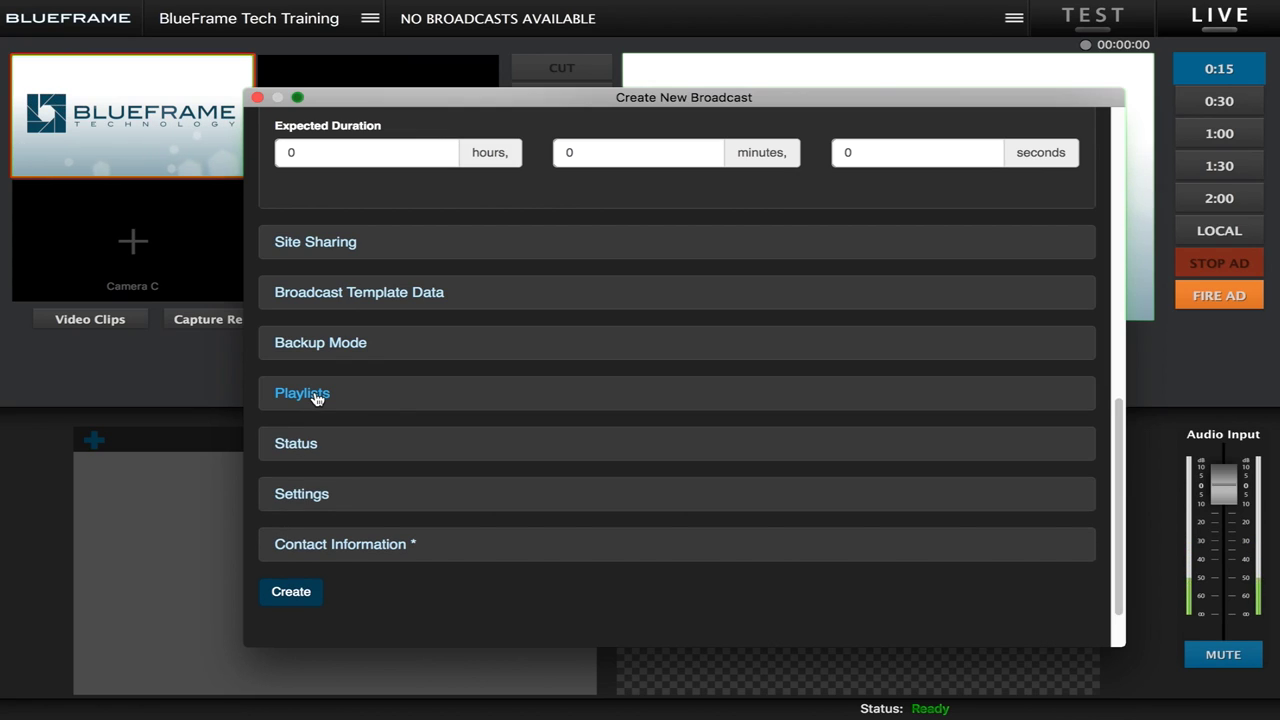
Step: Try the Archived status for the broadcast and return it to Scheduled
{"action": "left_click", "coordinate": [301, 446]}
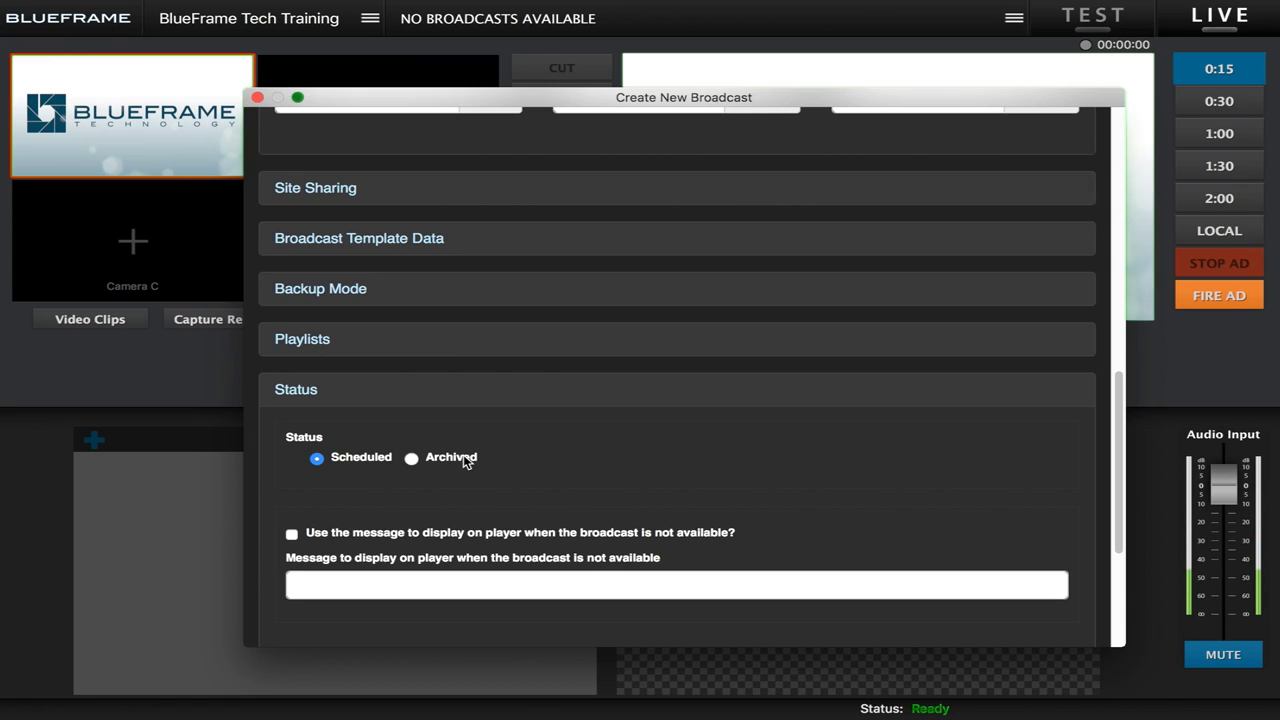
{"action": "left_click", "coordinate": [411, 459]}
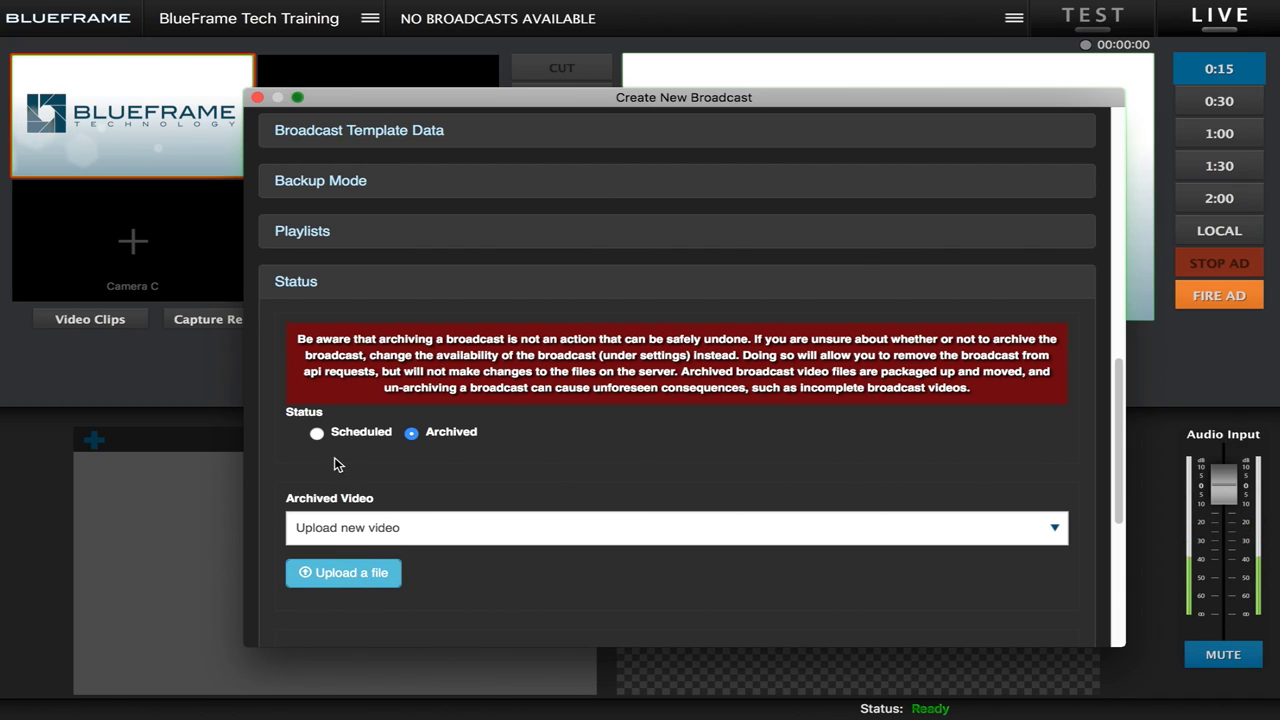
{"action": "left_click", "coordinate": [315, 436]}
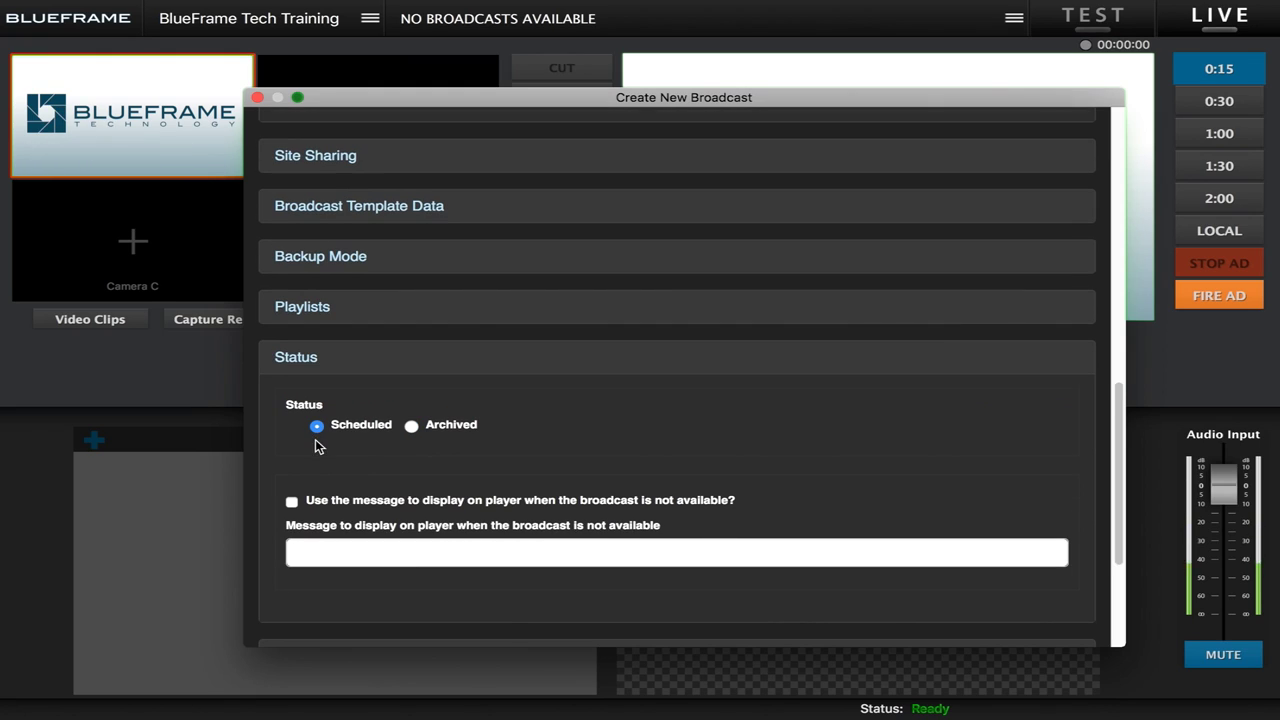
{"action": "scroll", "coordinate": [324, 444], "scroll_direction": "down", "scroll_amount": 1}
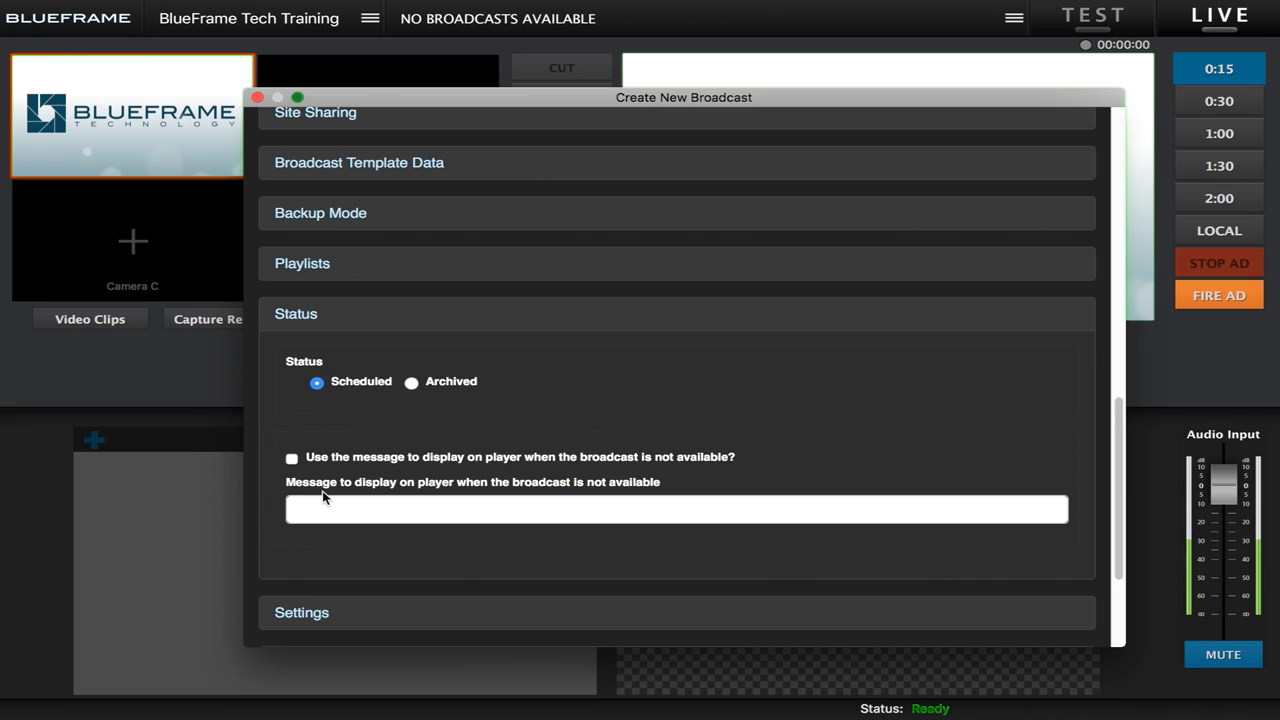
{"action": "scroll", "coordinate": [341, 443], "scroll_direction": "down", "scroll_amount": 3}
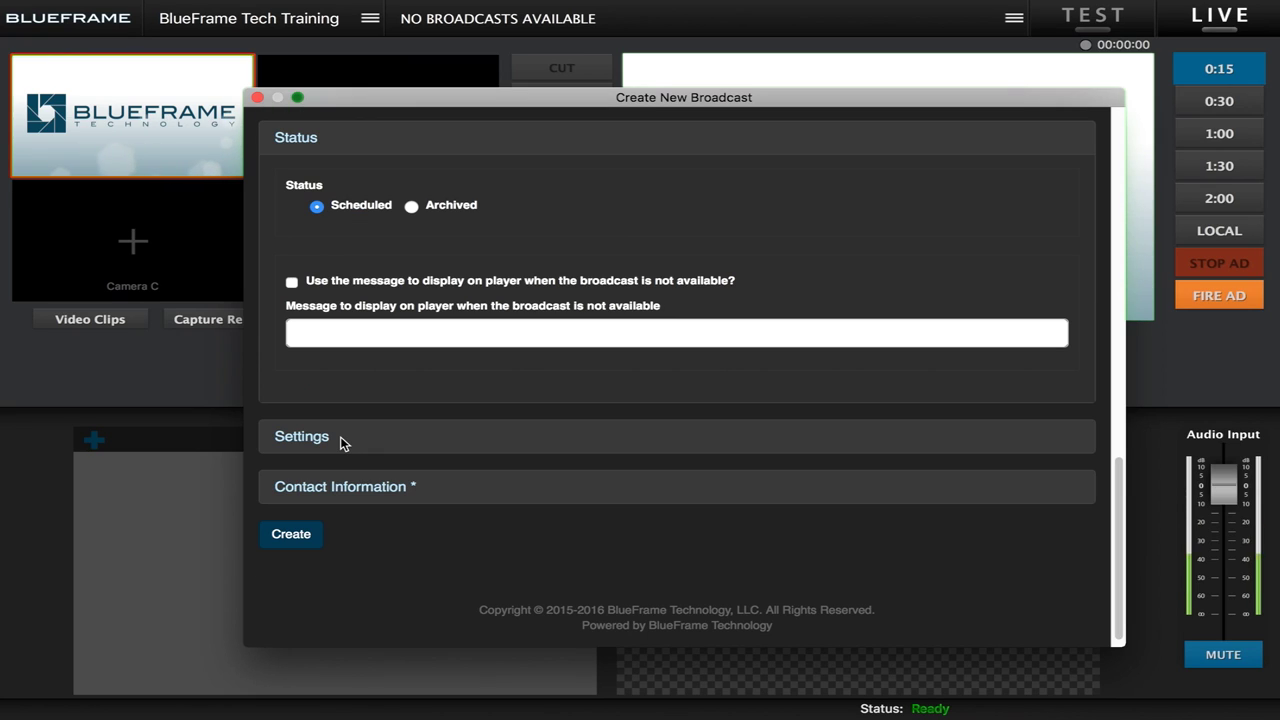
Step: Try Audio Only in the broadcast's plan settings, restore its default value, and keep availability at Use default
{"action": "left_click", "coordinate": [334, 443]}
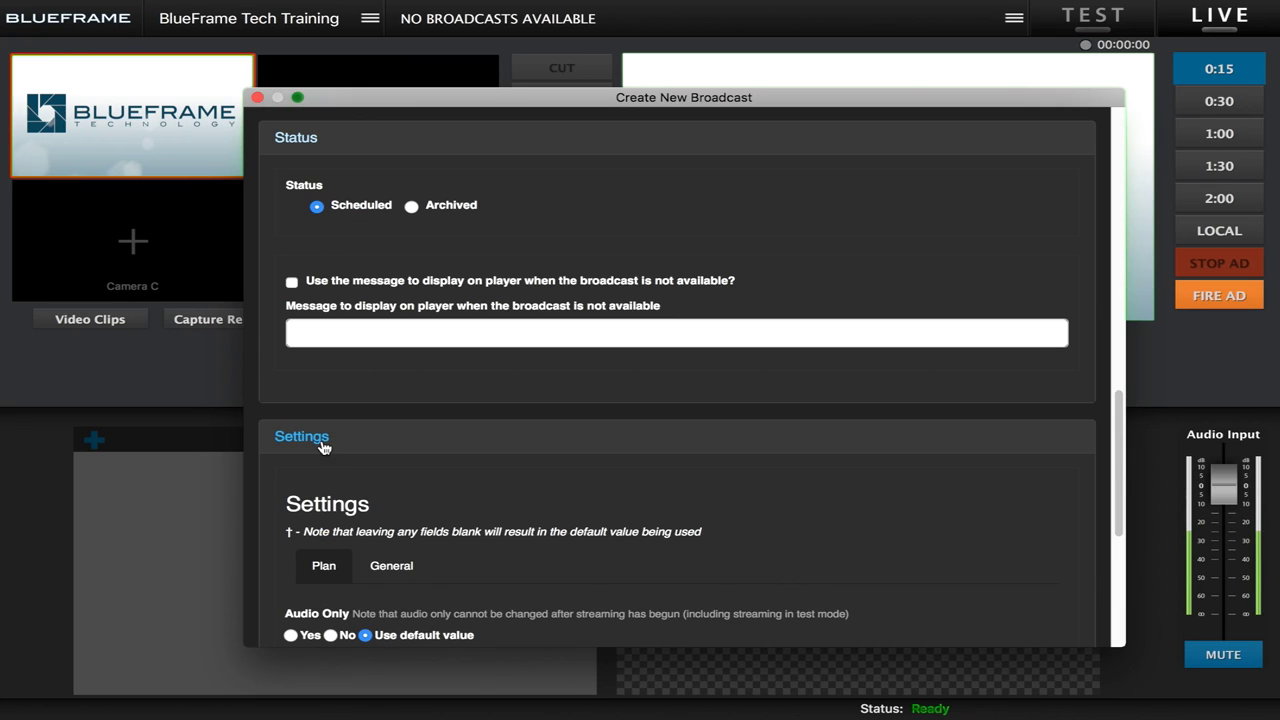
{"action": "scroll", "coordinate": [346, 446], "scroll_direction": "down", "scroll_amount": 2}
{"action": "scroll", "coordinate": [346, 446], "scroll_direction": "down", "scroll_amount": 1}
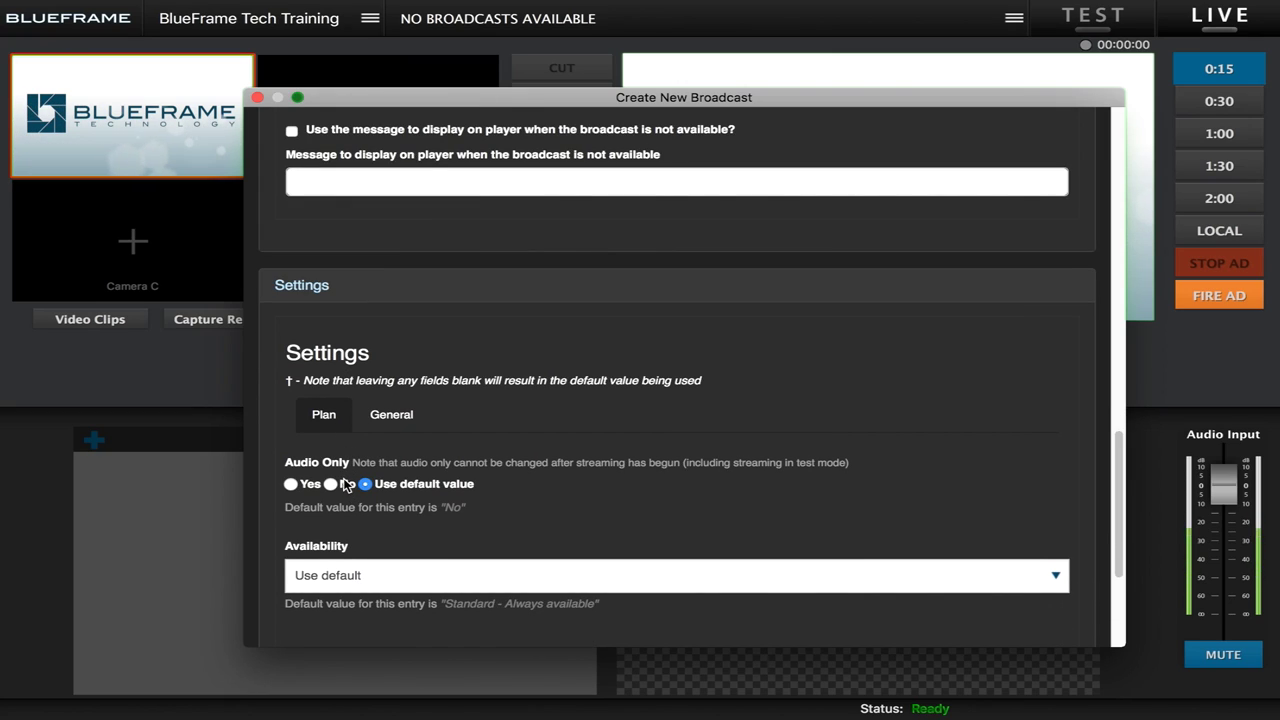
{"action": "left_click", "coordinate": [291, 484]}
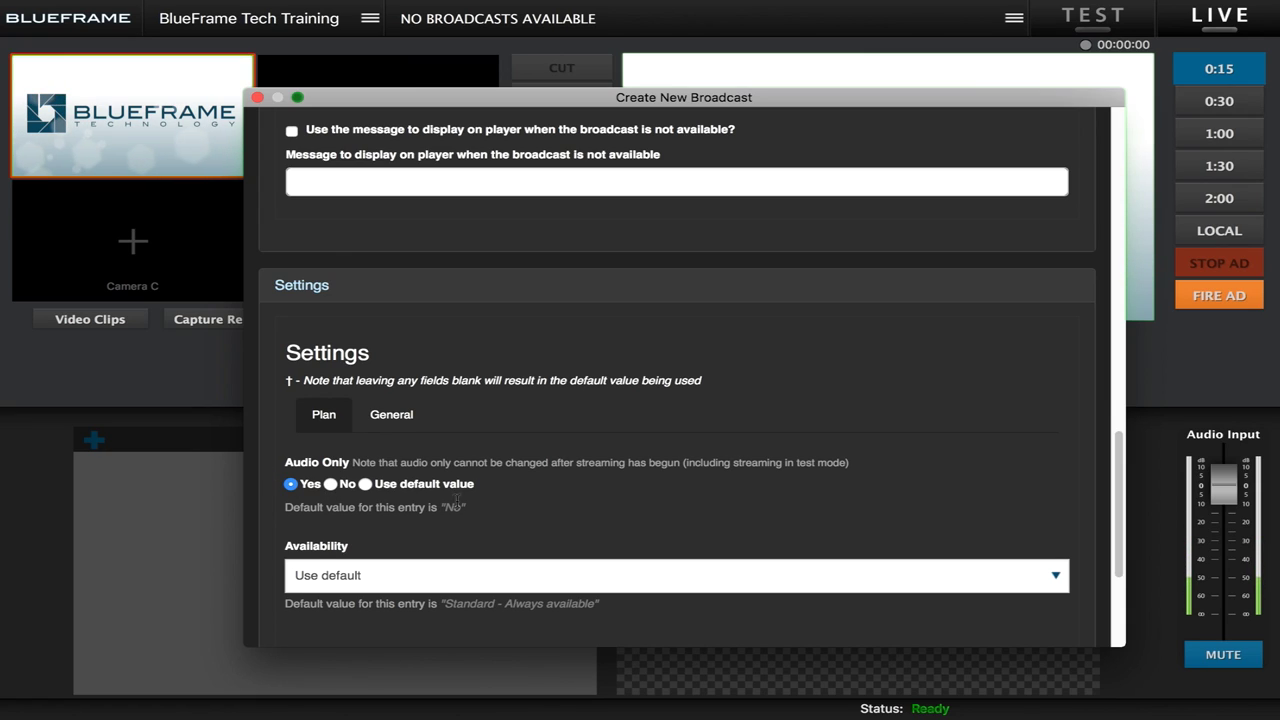
{"action": "left_click", "coordinate": [366, 484]}
{"action": "scroll", "coordinate": [420, 483], "scroll_direction": "down", "scroll_amount": 1}
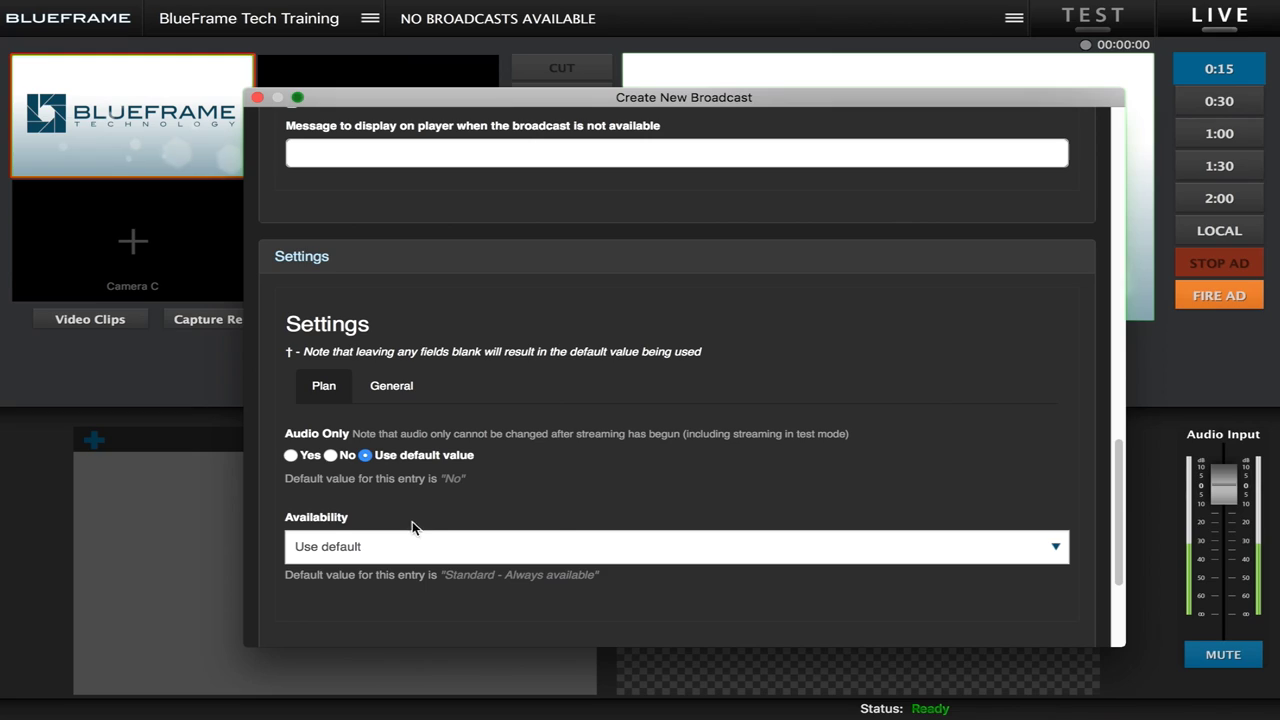
{"action": "left_click", "coordinate": [393, 546]}
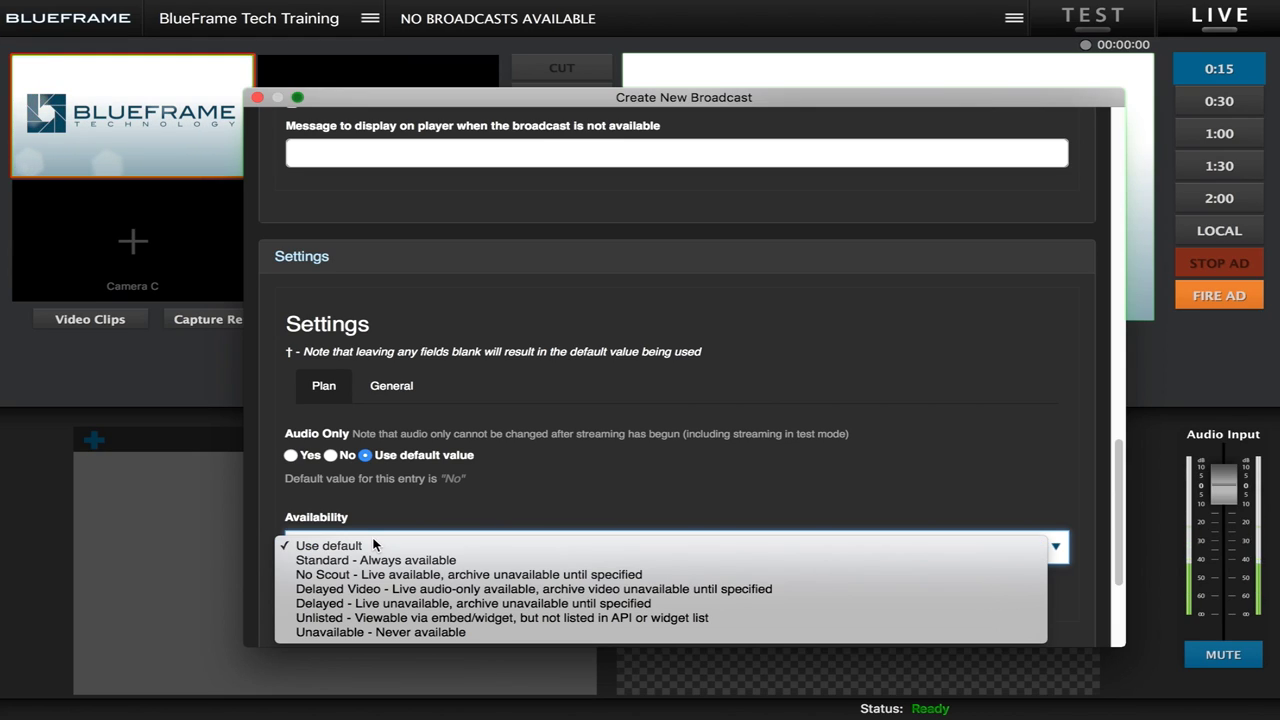
{"action": "left_click", "coordinate": [373, 548]}
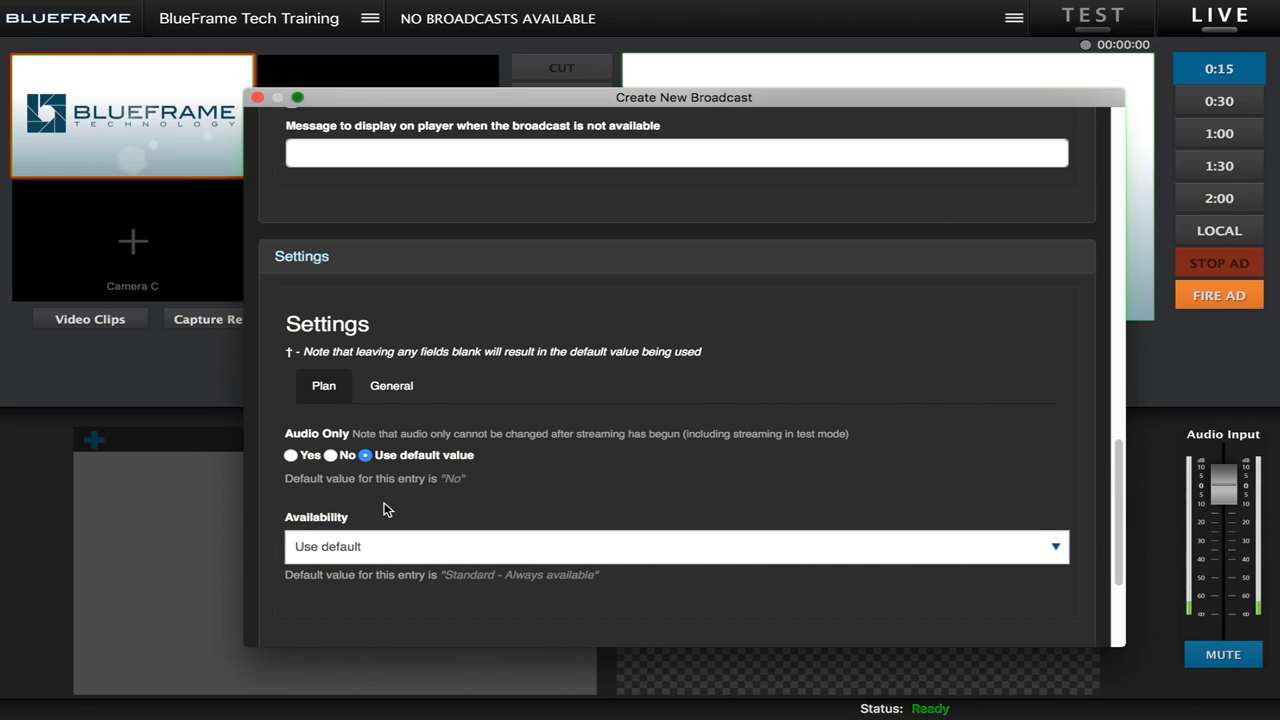
Step: Examine the poster, splash image and network ID upload options in the broadcast's general settings, and collapse the settings section
{"action": "left_click", "coordinate": [393, 396]}
{"action": "scroll", "coordinate": [514, 485], "scroll_direction": "down", "scroll_amount": 2}
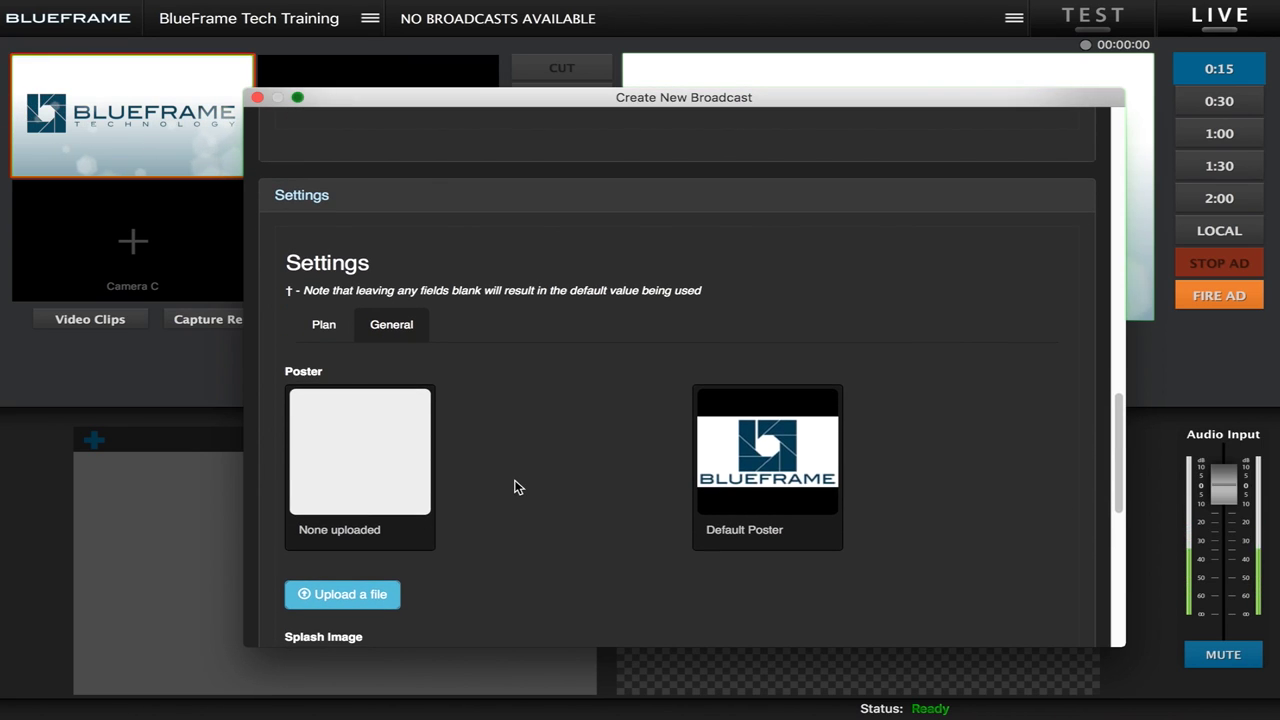
{"action": "scroll", "coordinate": [516, 490], "scroll_direction": "down", "scroll_amount": 5}
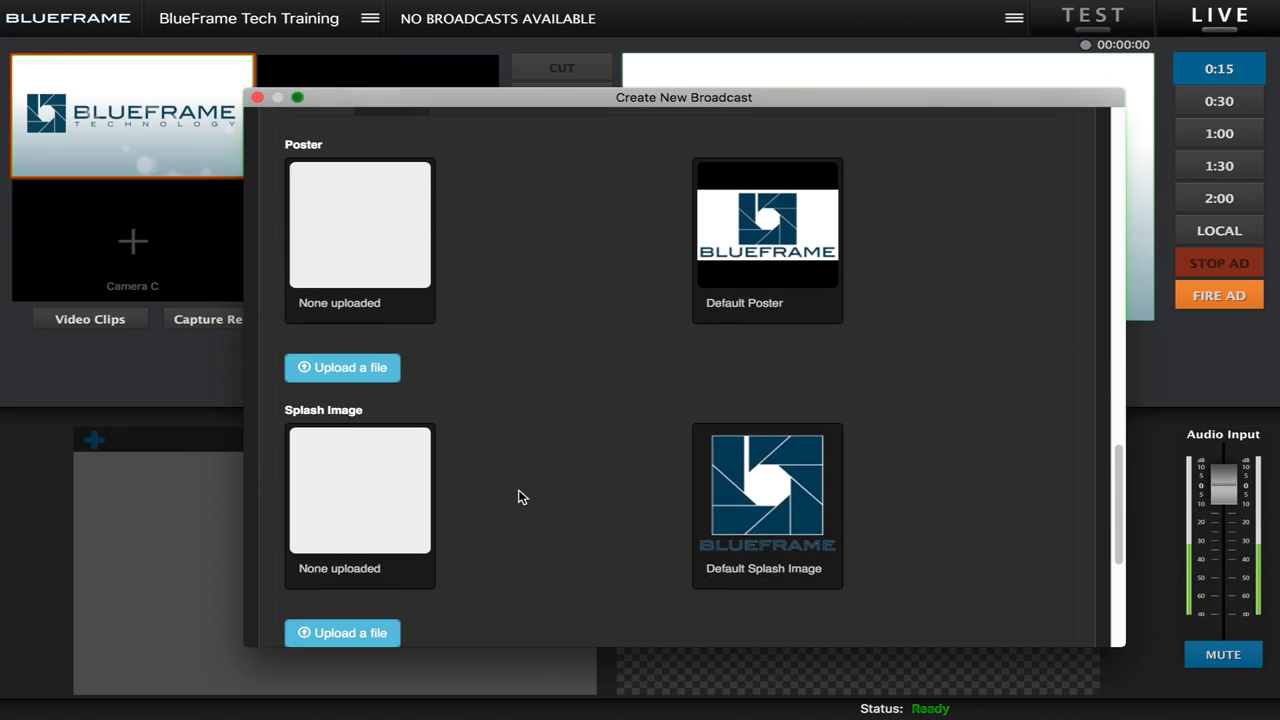
{"action": "scroll", "coordinate": [519, 497], "scroll_direction": "down", "scroll_amount": 3}
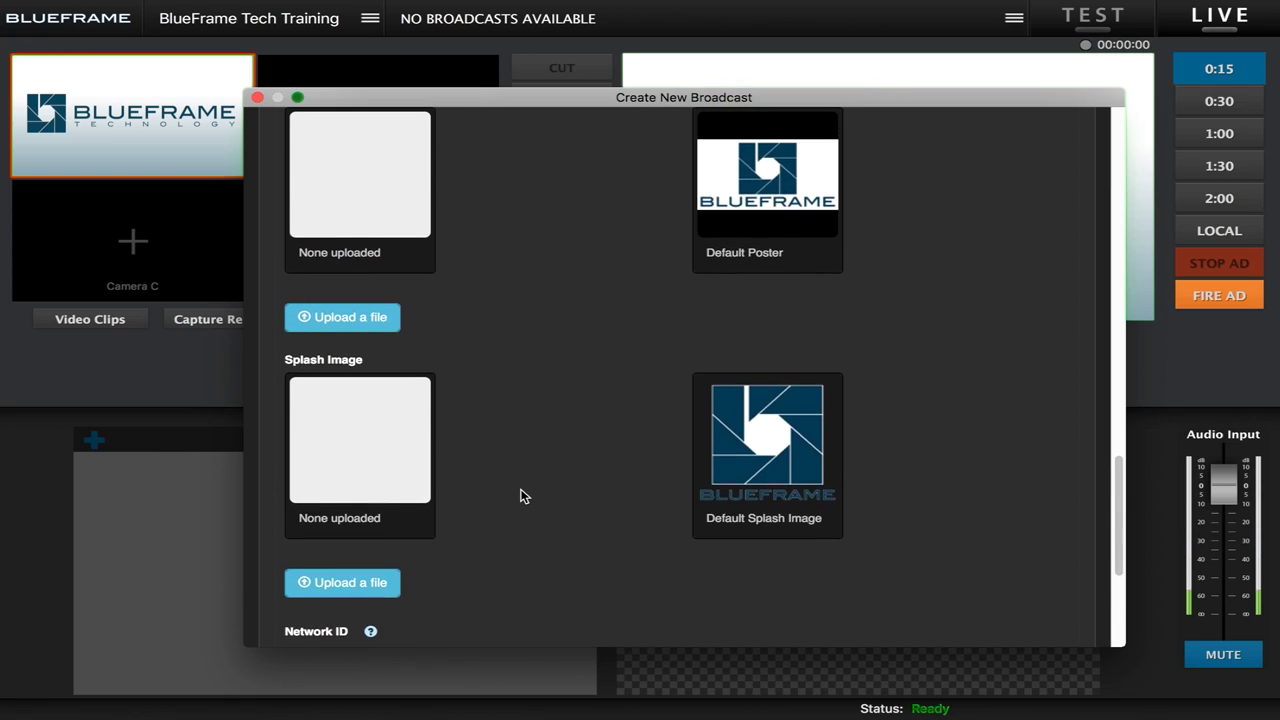
{"action": "scroll", "coordinate": [522, 495], "scroll_direction": "up", "scroll_amount": 1}
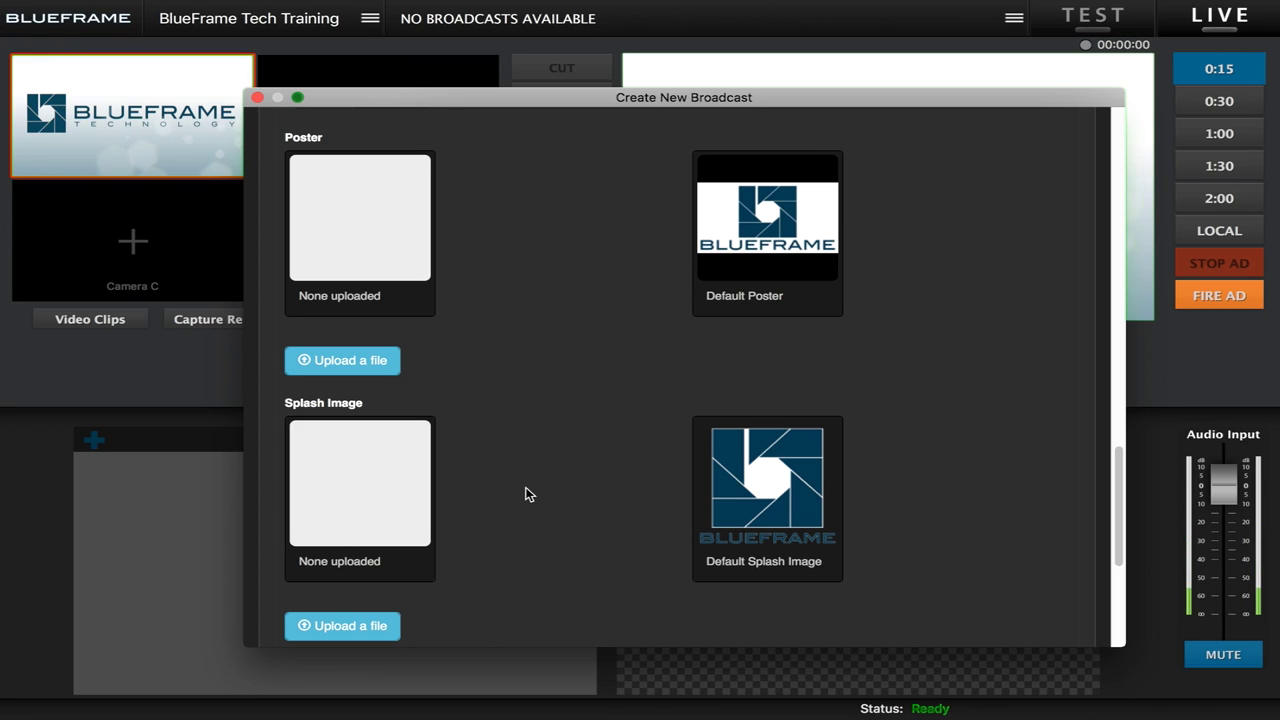
{"action": "scroll", "coordinate": [527, 494], "scroll_direction": "down", "scroll_amount": 5}
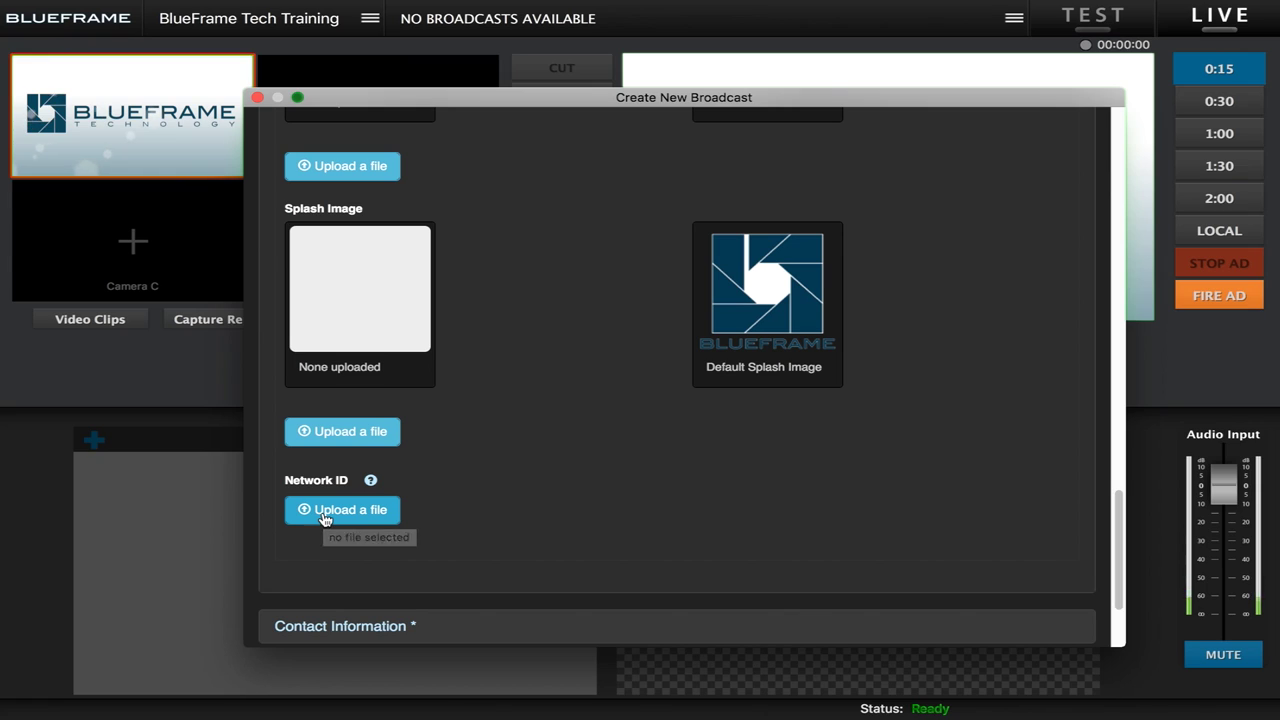
{"action": "scroll", "coordinate": [345, 513], "scroll_direction": "up", "scroll_amount": 10}
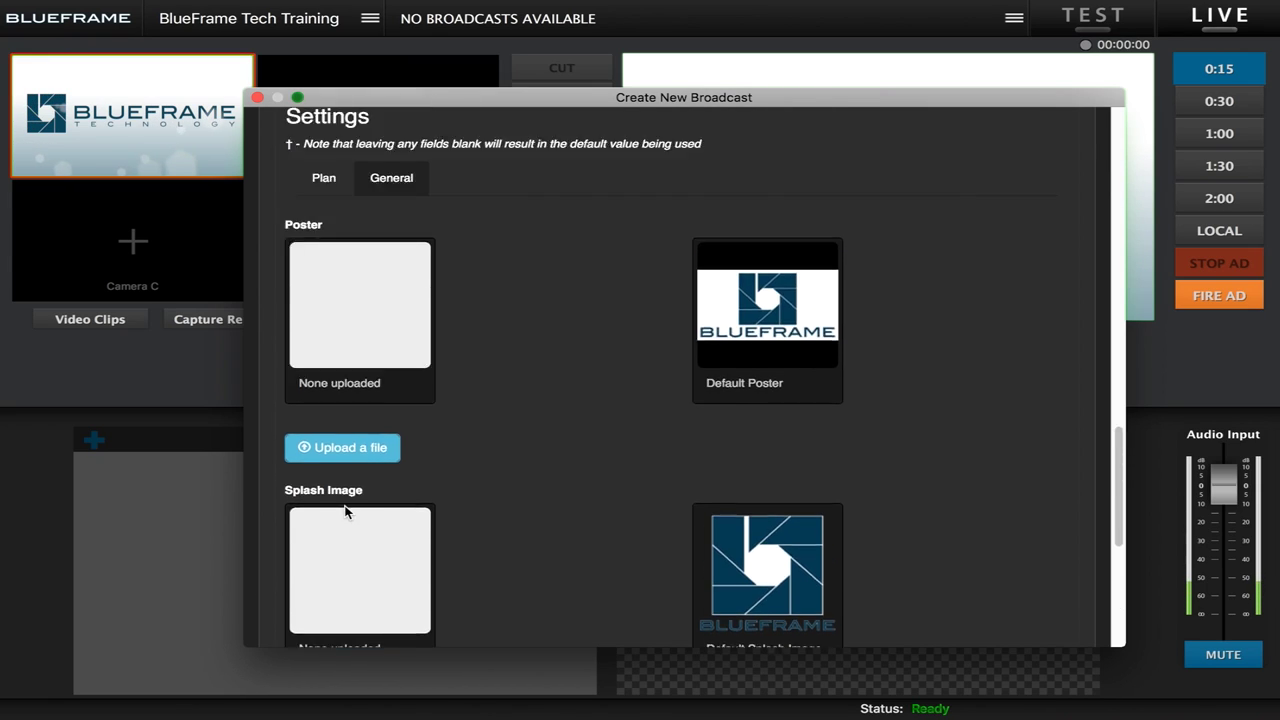
{"action": "left_click", "coordinate": [278, 296]}
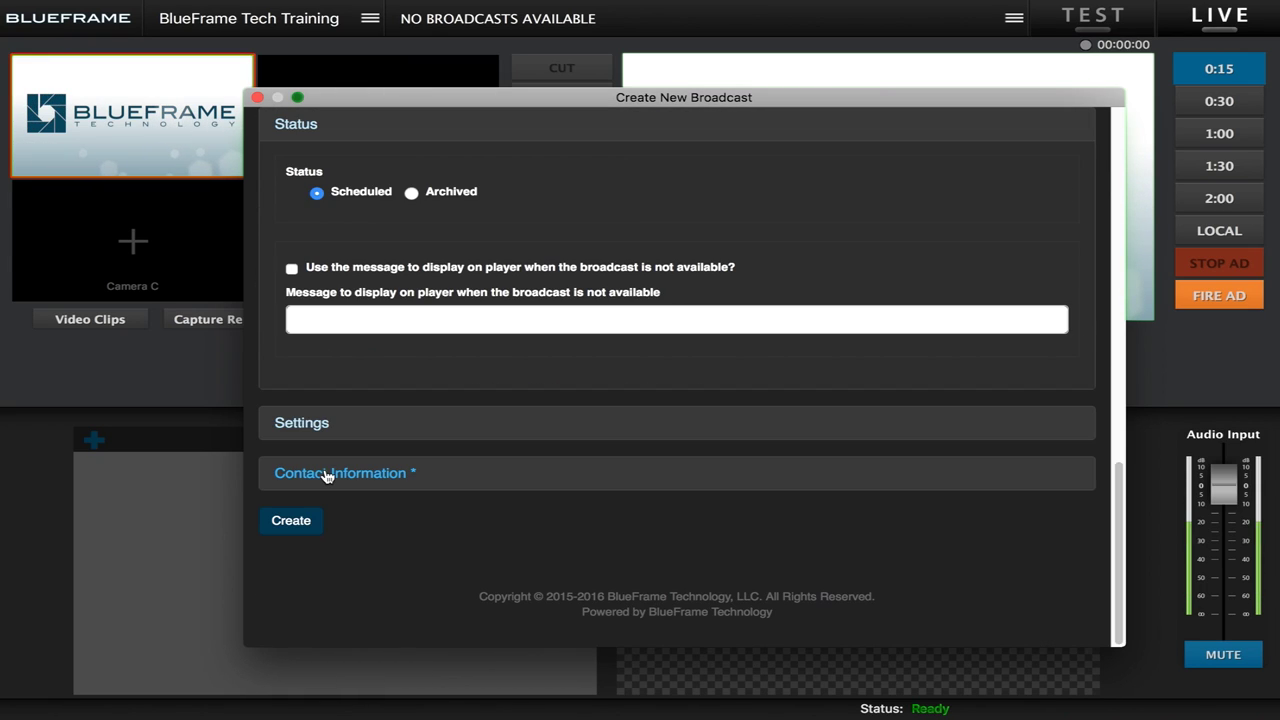
Step: Check the broadcast's required contact information and create the broadcast
{"action": "left_click", "coordinate": [328, 475]}
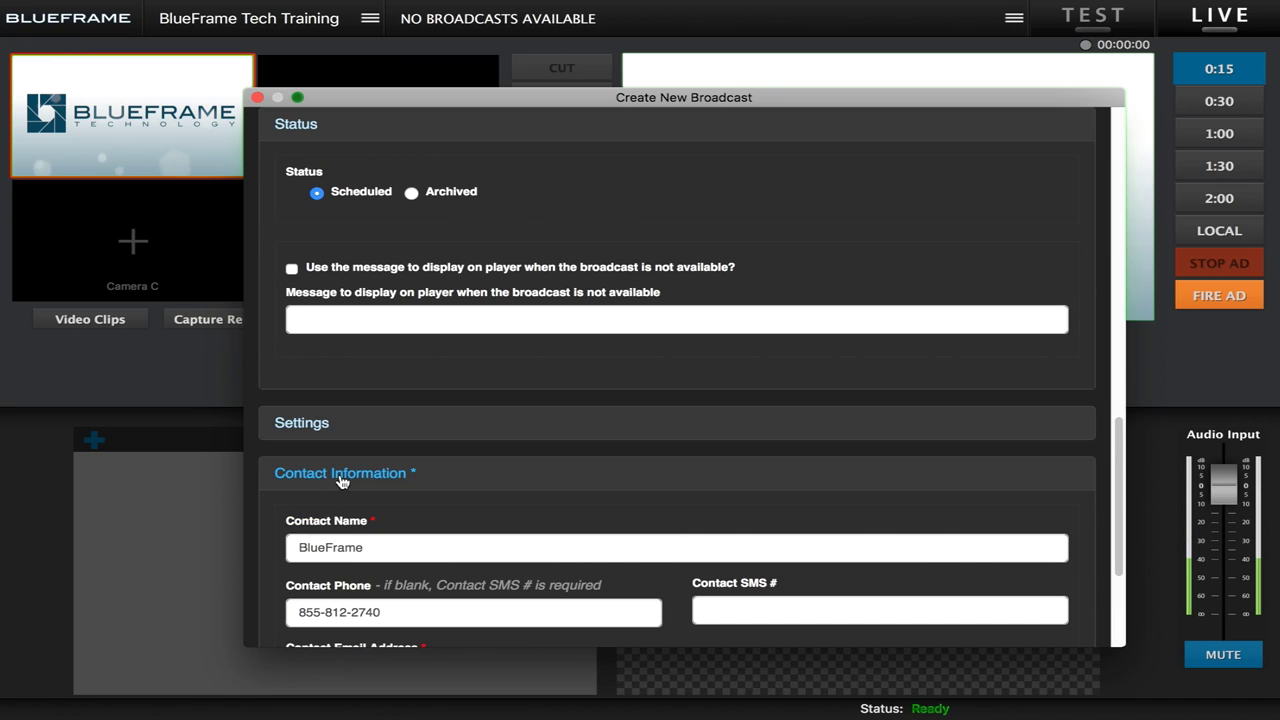
{"action": "scroll", "coordinate": [494, 494], "scroll_direction": "down", "scroll_amount": 3}
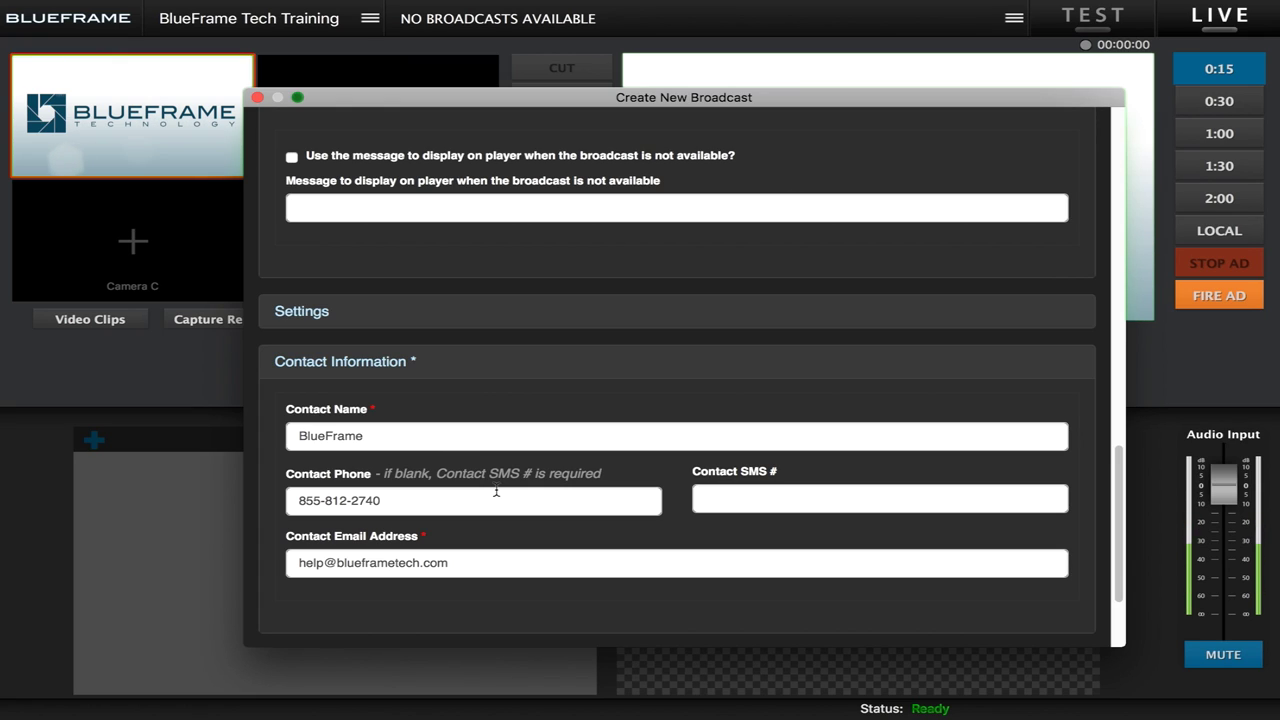
{"action": "scroll", "coordinate": [469, 522], "scroll_direction": "down", "scroll_amount": 3}
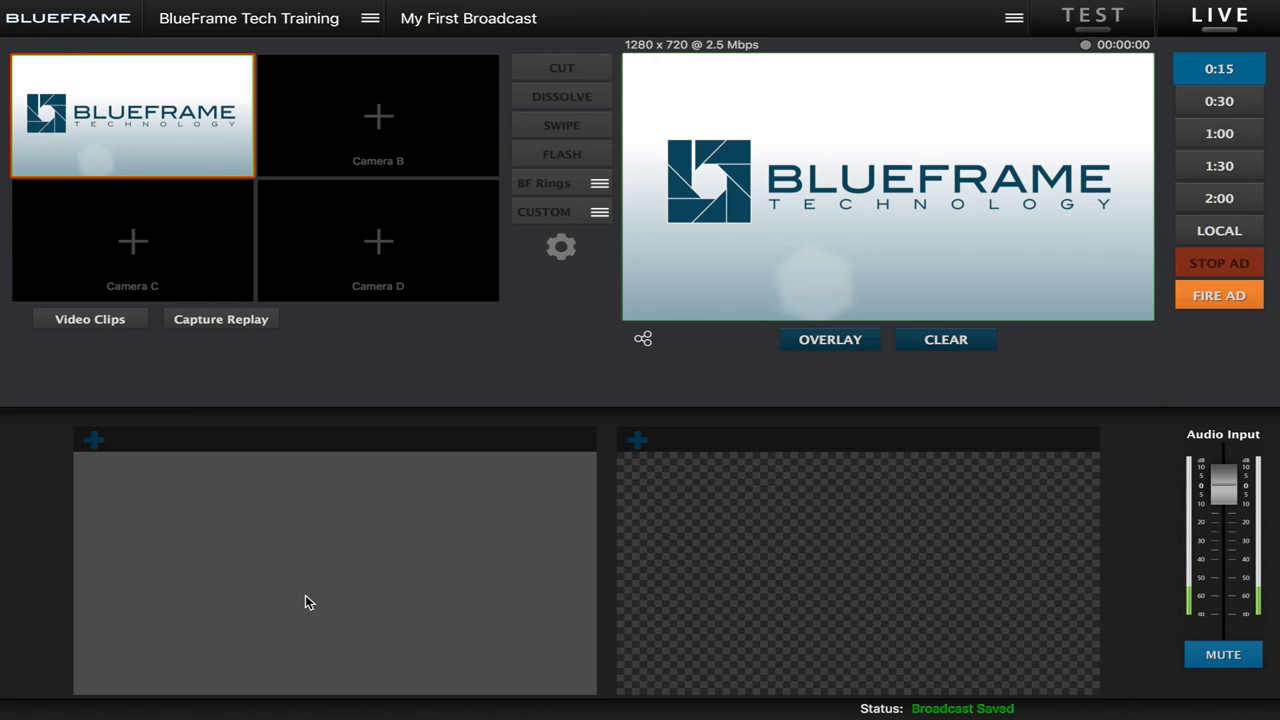
Step: Select My First Broadcast from the list of available broadcasts
{"action": "left_click", "coordinate": [455, 19]}
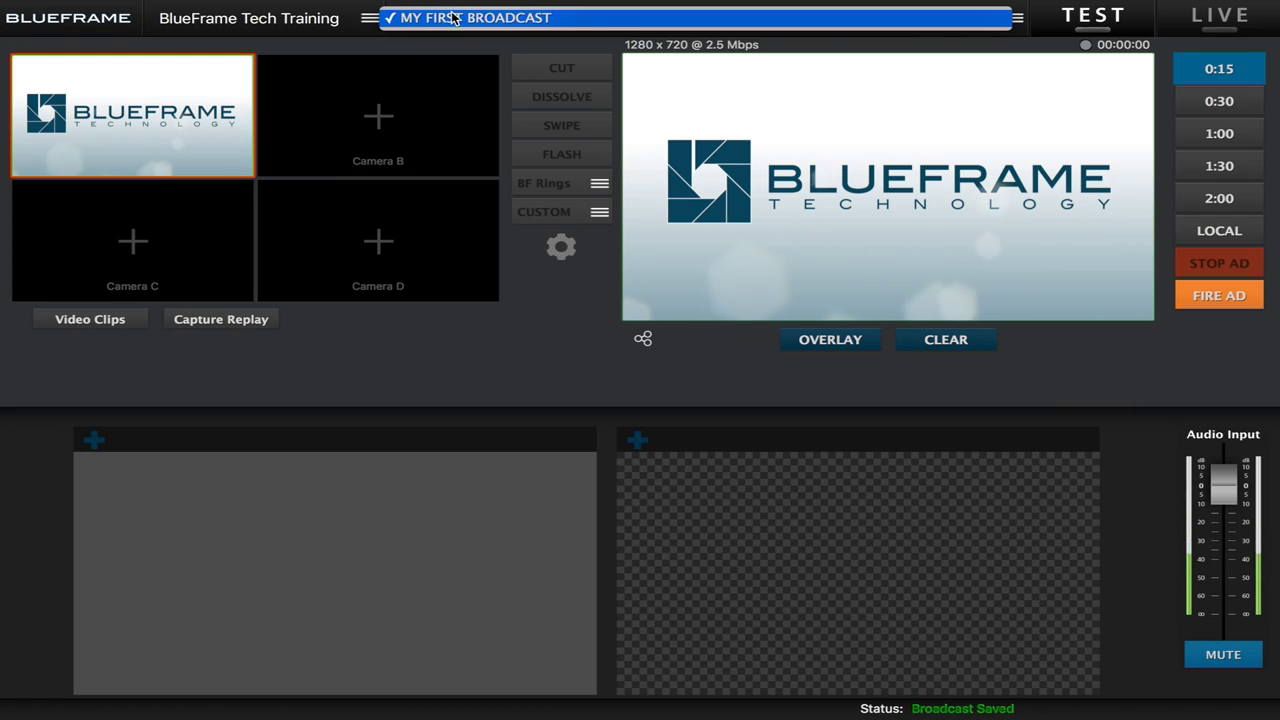
{"action": "left_click", "coordinate": [455, 18]}
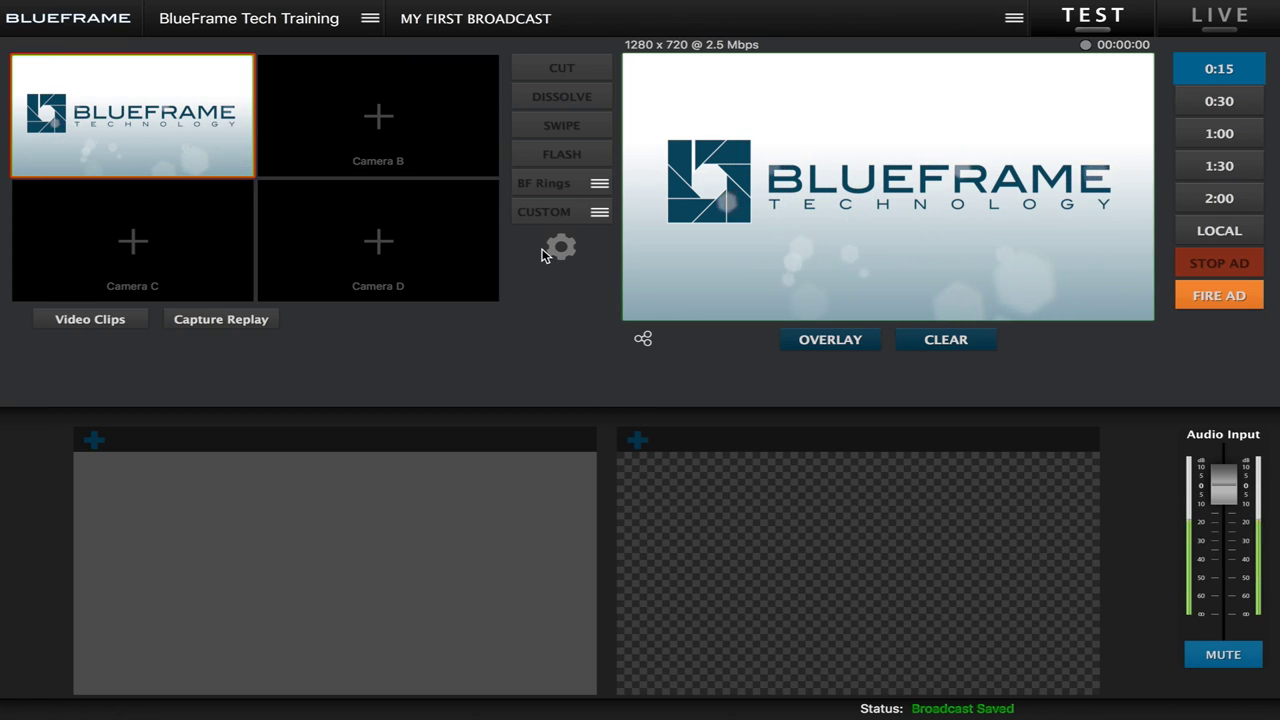
Step: Start the prebroadcast test stream to My First Broadcast, and take the broadcast live, confirming both requests
{"action": "left_click", "coordinate": [1104, 30]}
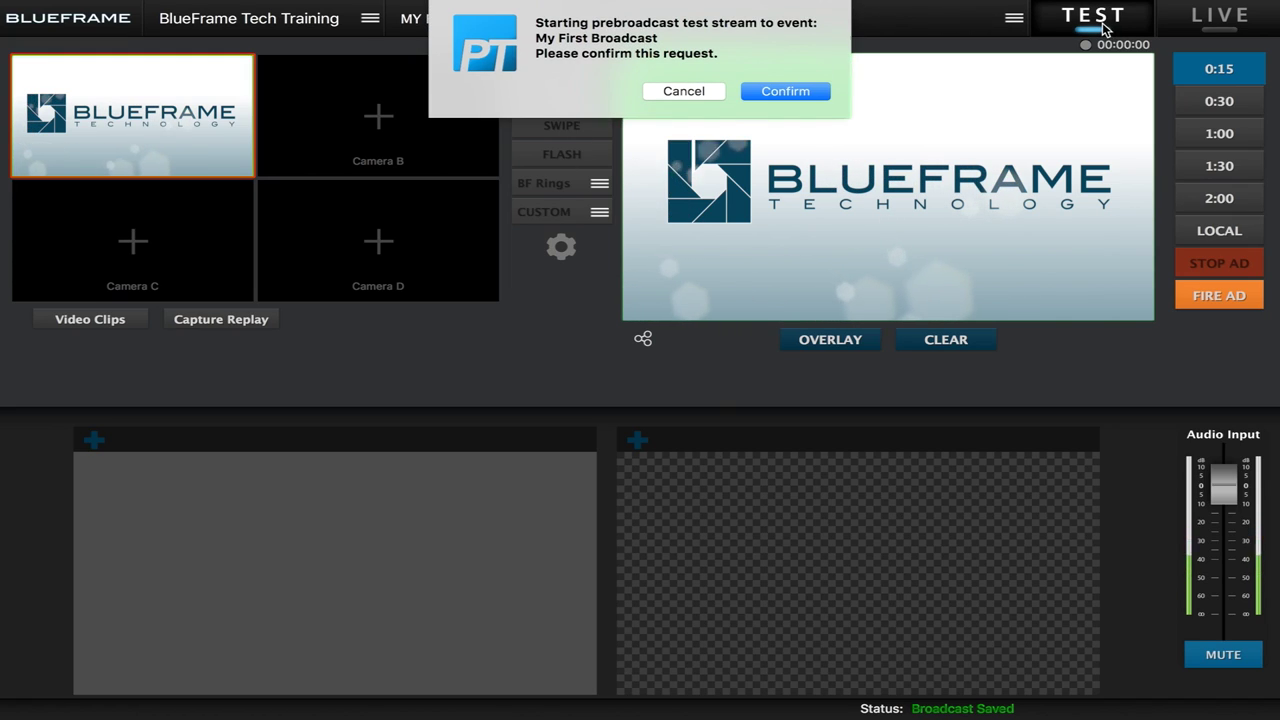
{"action": "left_click", "coordinate": [797, 89]}
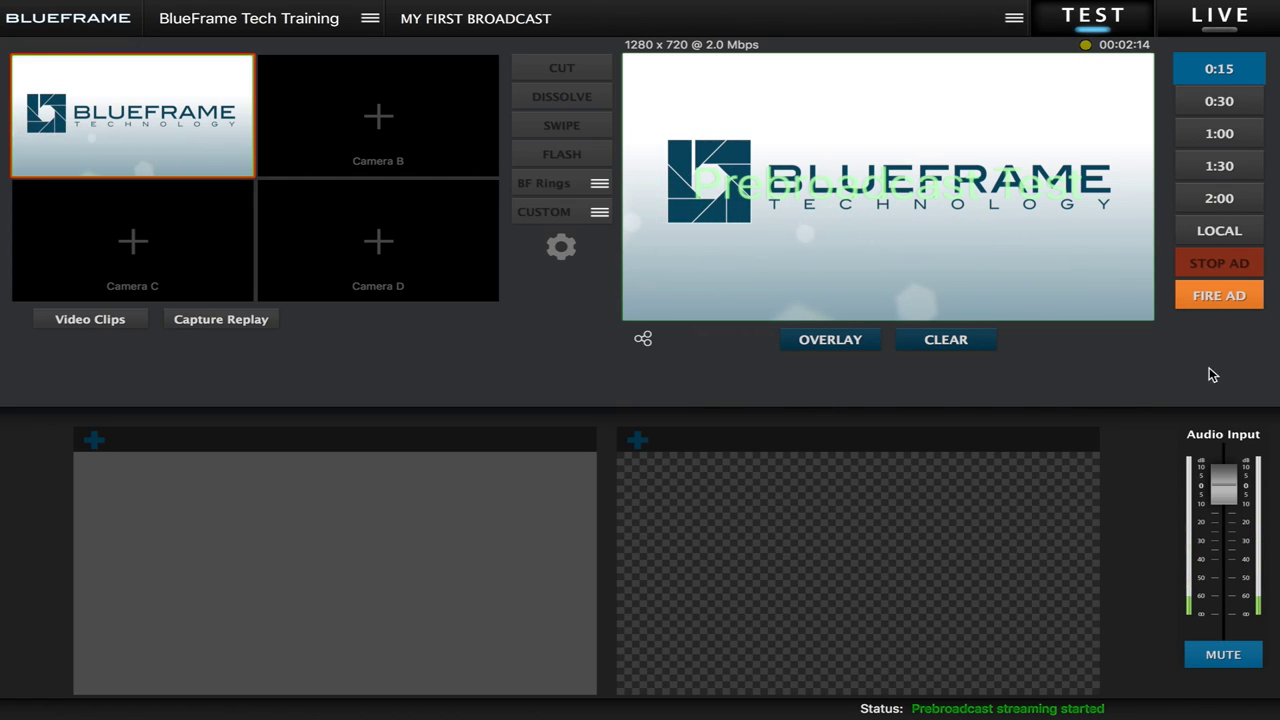
{"action": "left_click", "coordinate": [1206, 28]}
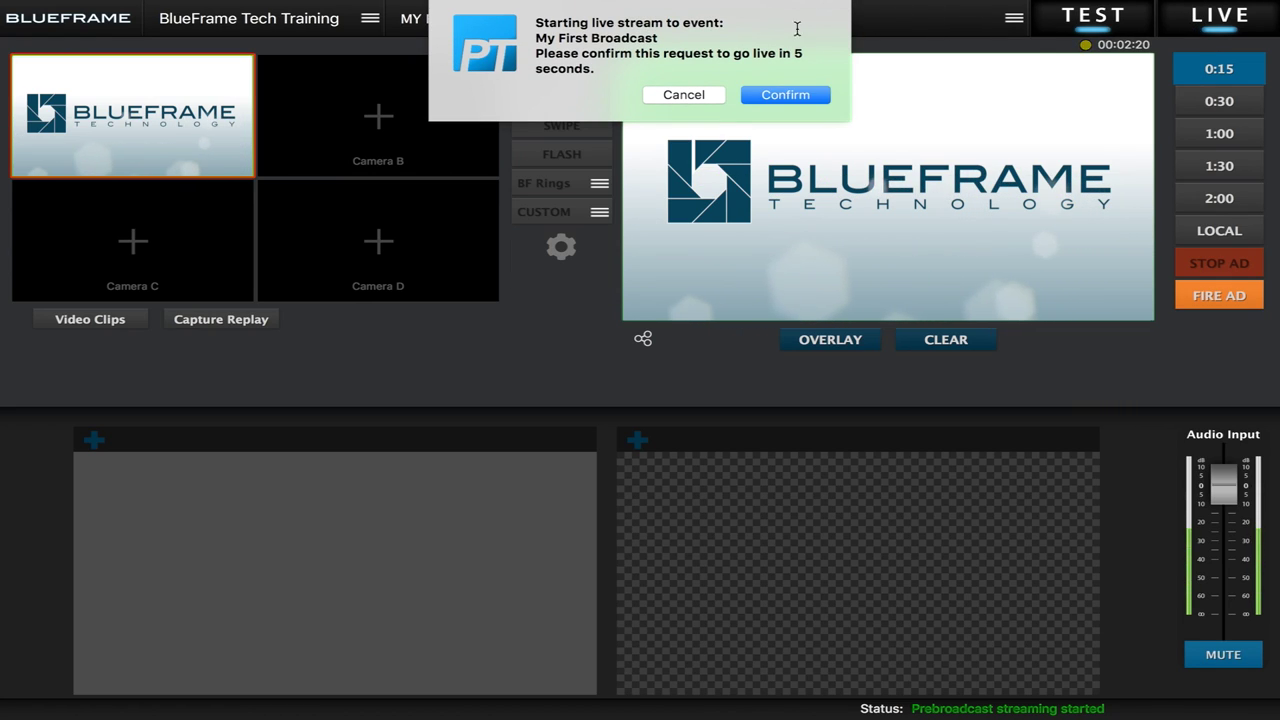
{"action": "left_click", "coordinate": [783, 94]}
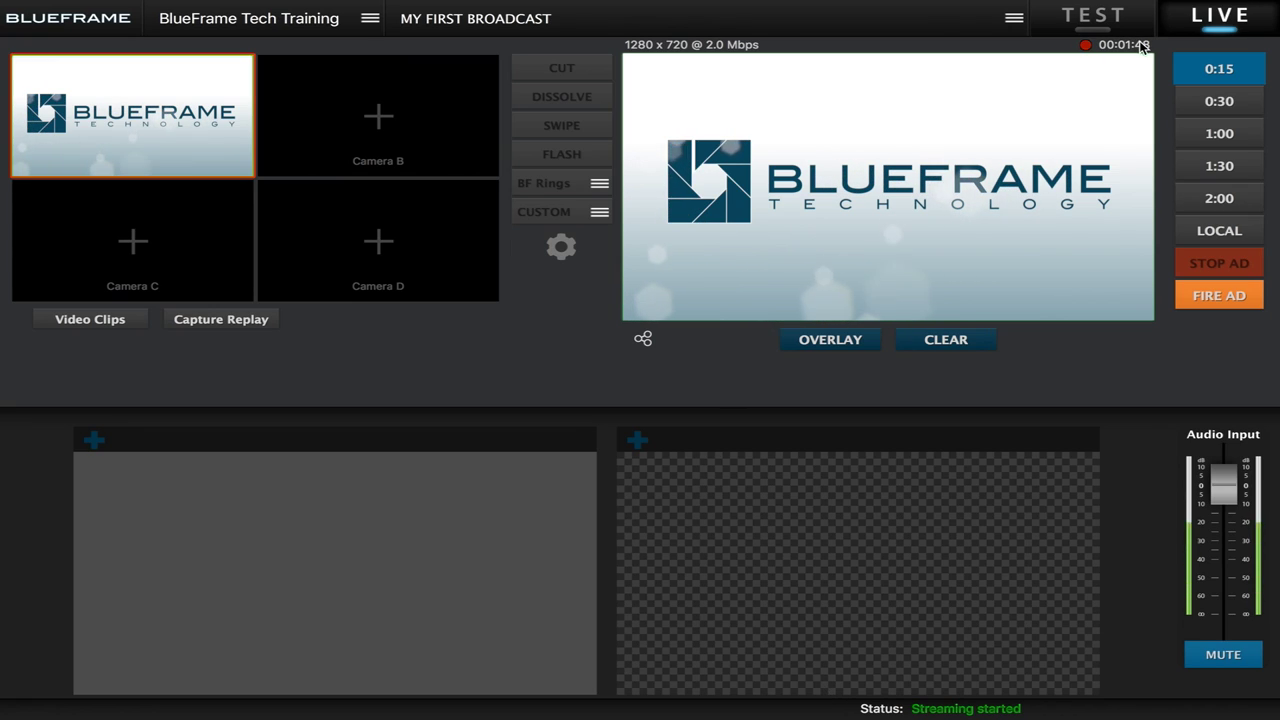
Step: Stop the live stream to My First Broadcast and confirm the request
{"action": "left_click", "coordinate": [1192, 30]}
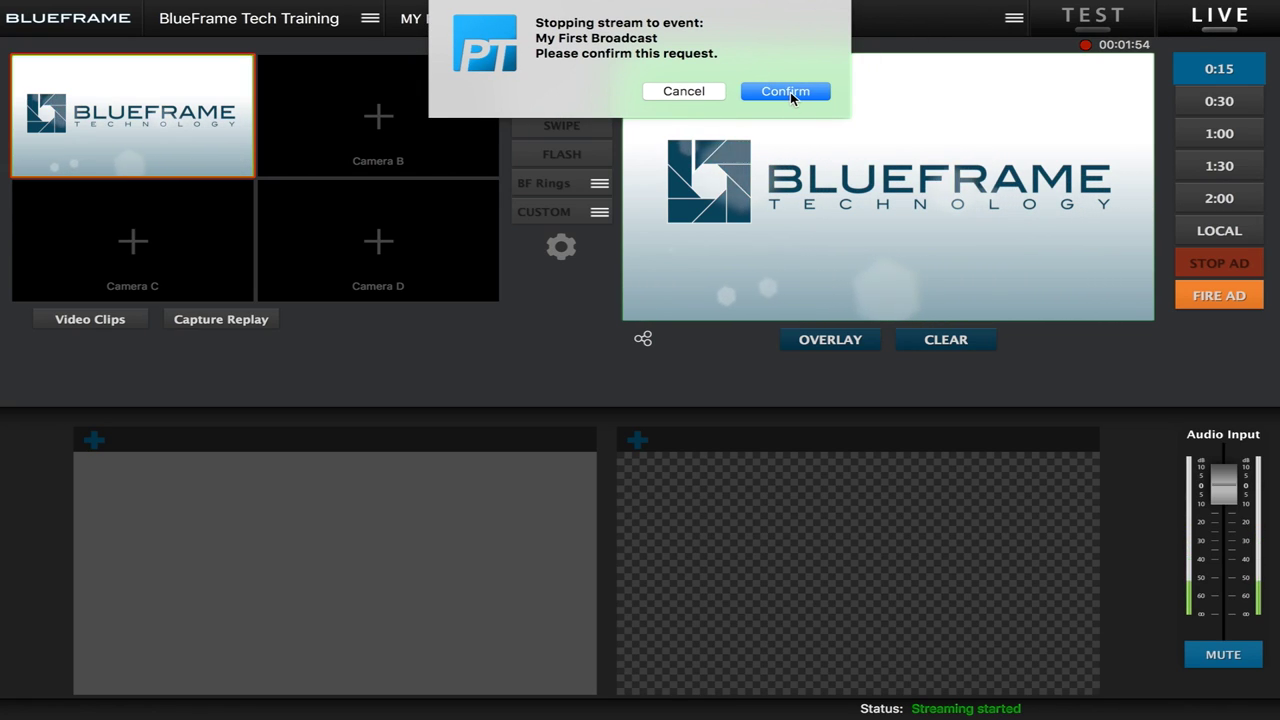
{"action": "left_click", "coordinate": [790, 92]}
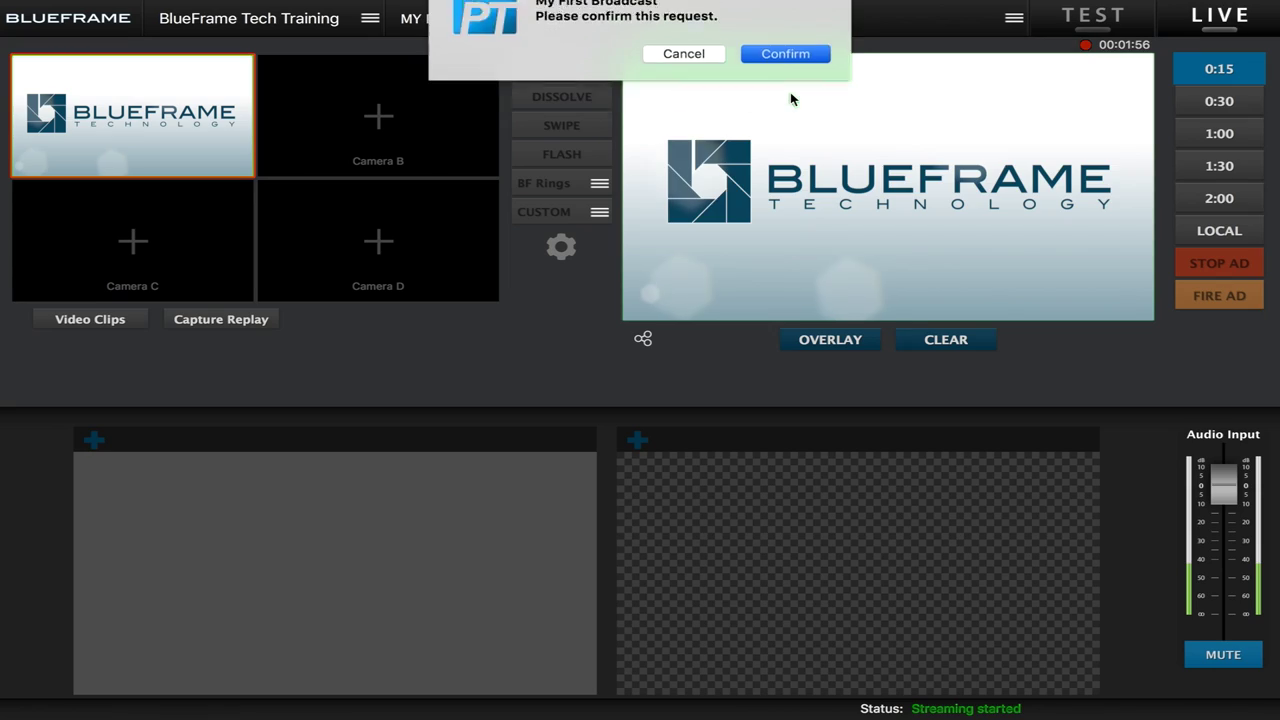